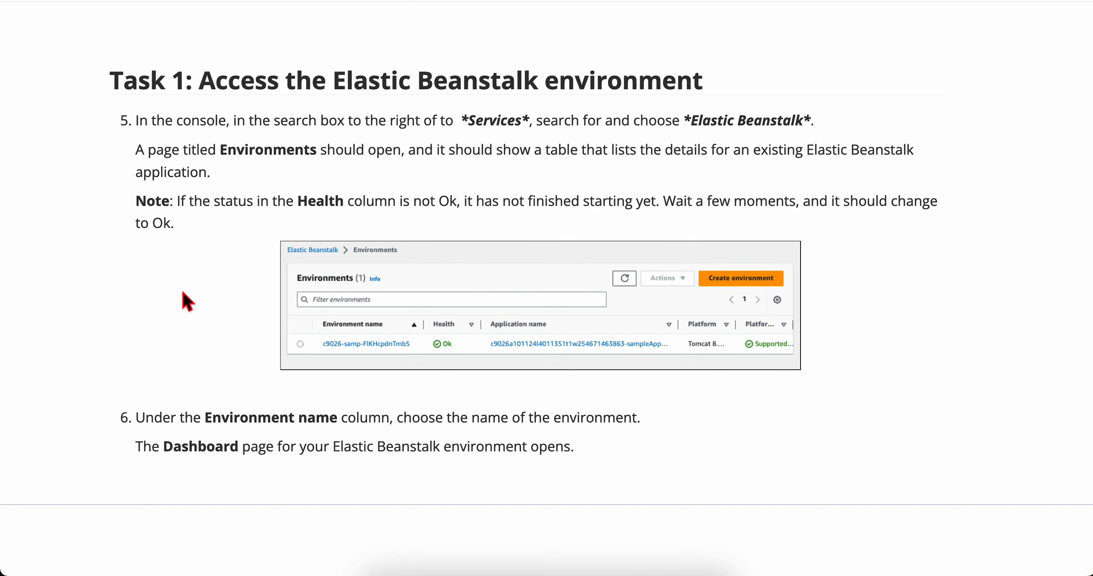
# - Find the Elastic Beanstalk service in the AWS console, open its Environments page, and check the listed environment's health
pyautogui.scroll(-1, 187, 273)
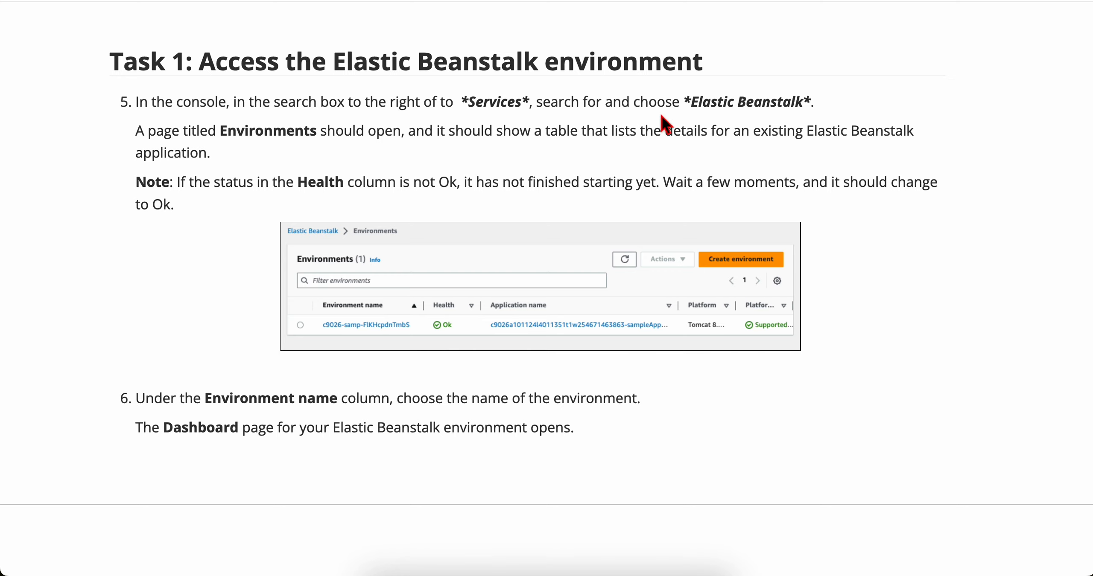
pyautogui.hotkey('ctrl', 'Right')
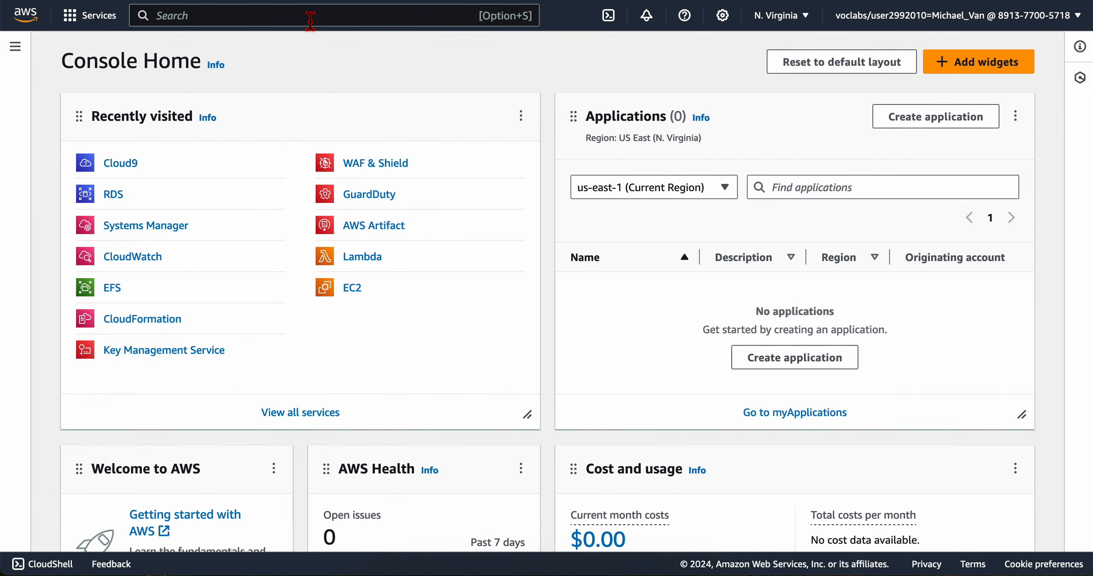
pyautogui.write('esl')
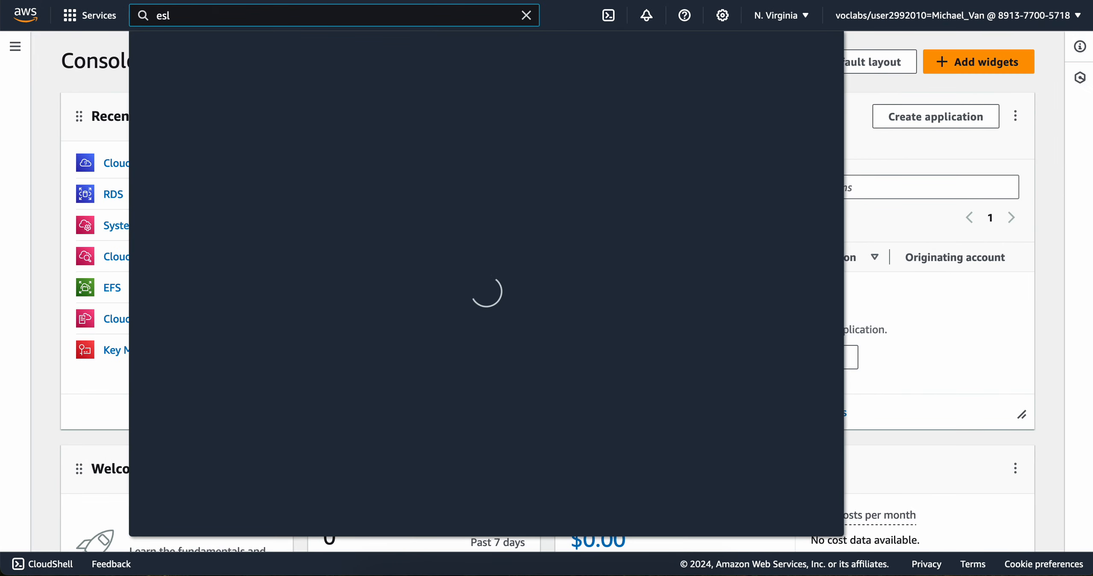
pyautogui.hotkey('ctrl', 'Left')
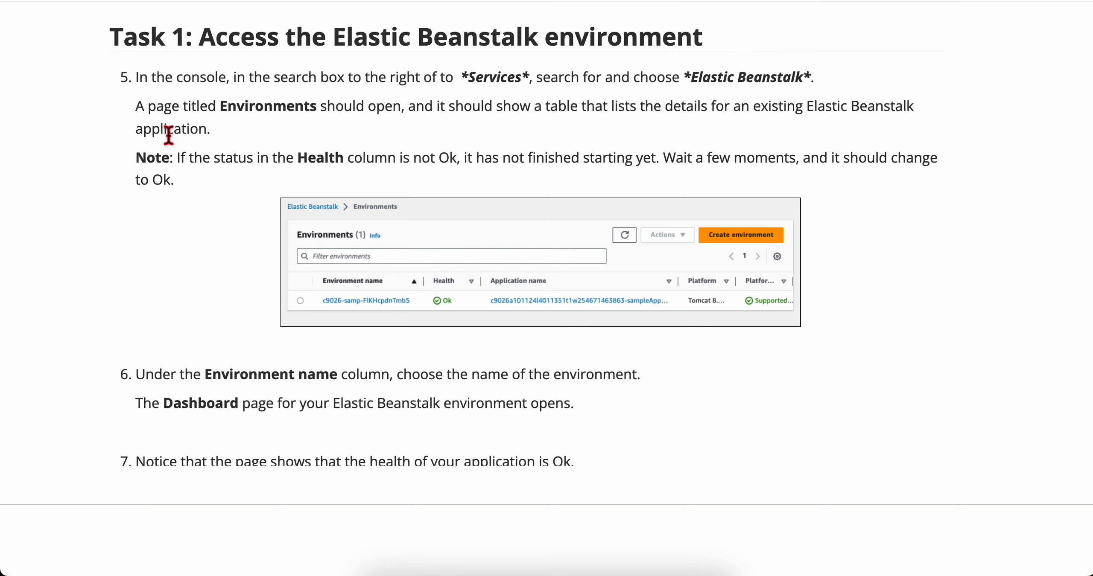
pyautogui.scroll(-1, 199, 137)
pyautogui.scroll(-1, 199, 137)
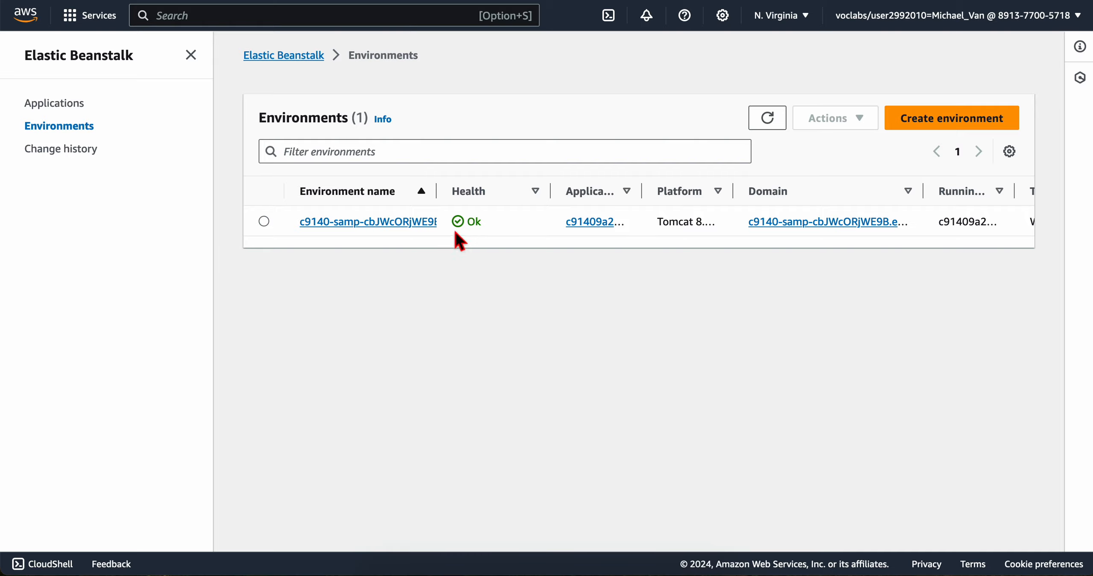
pyautogui.moveTo(313, 200); pyautogui.dragTo(654, 301)
pyautogui.click(634, 335)
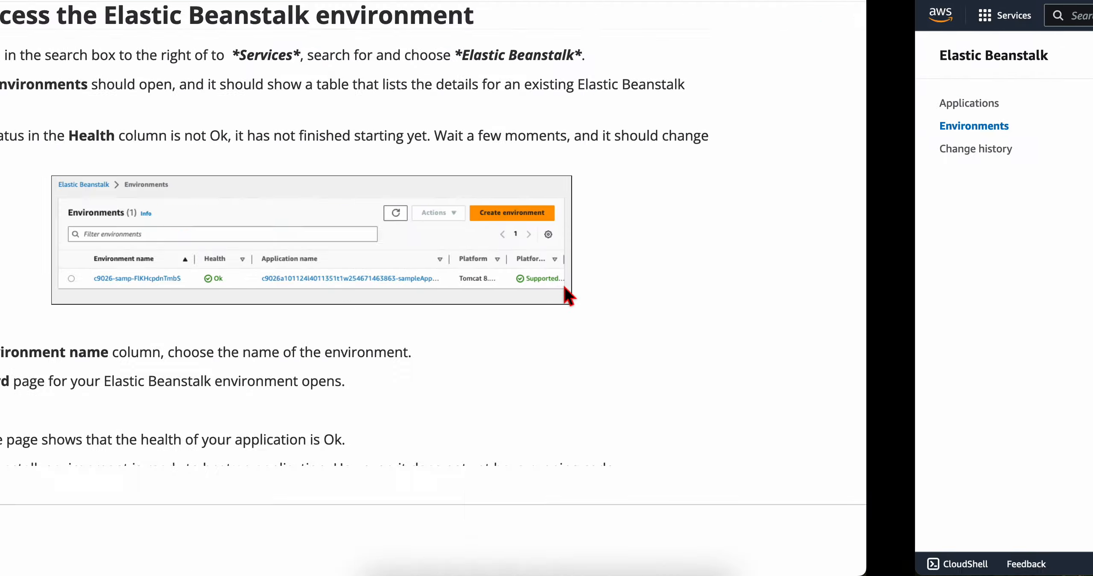
# - Following lab steps 6 to 8, open the dashboard of the sample environment from the Environments table
pyautogui.scroll(-4, 568, 295)
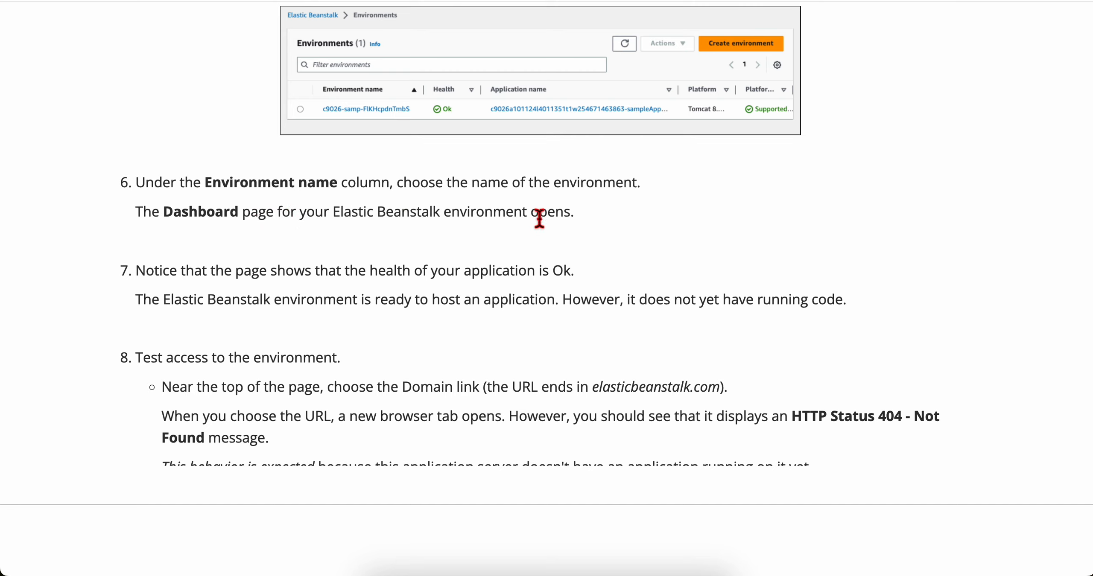
pyautogui.scroll(-3, 562, 231)
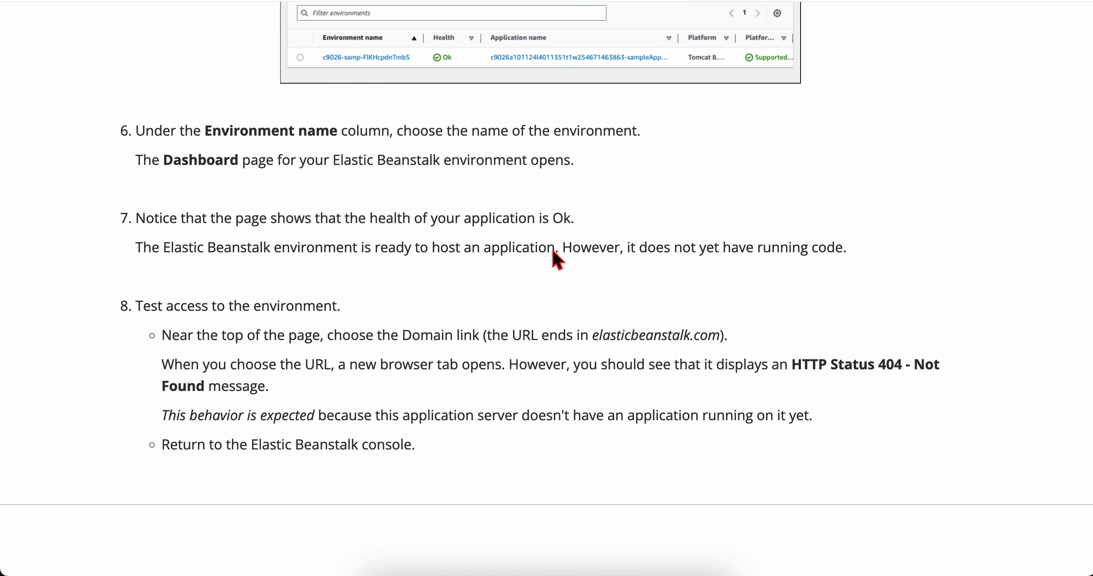
pyautogui.scroll(2, 556, 259)
pyautogui.hotkey('ctrl', 'Right')
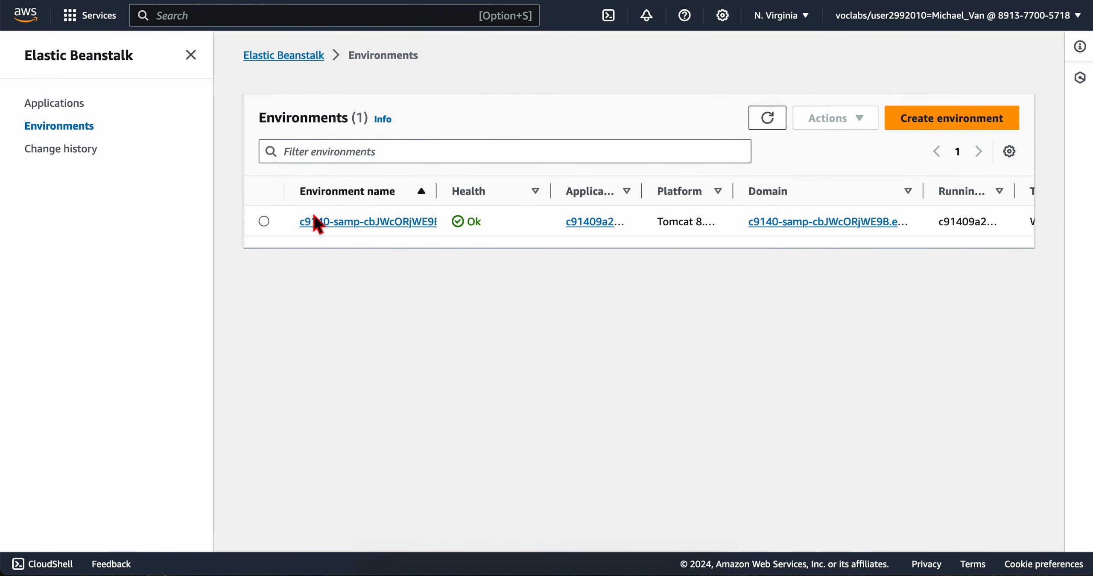
pyautogui.click(263, 222)
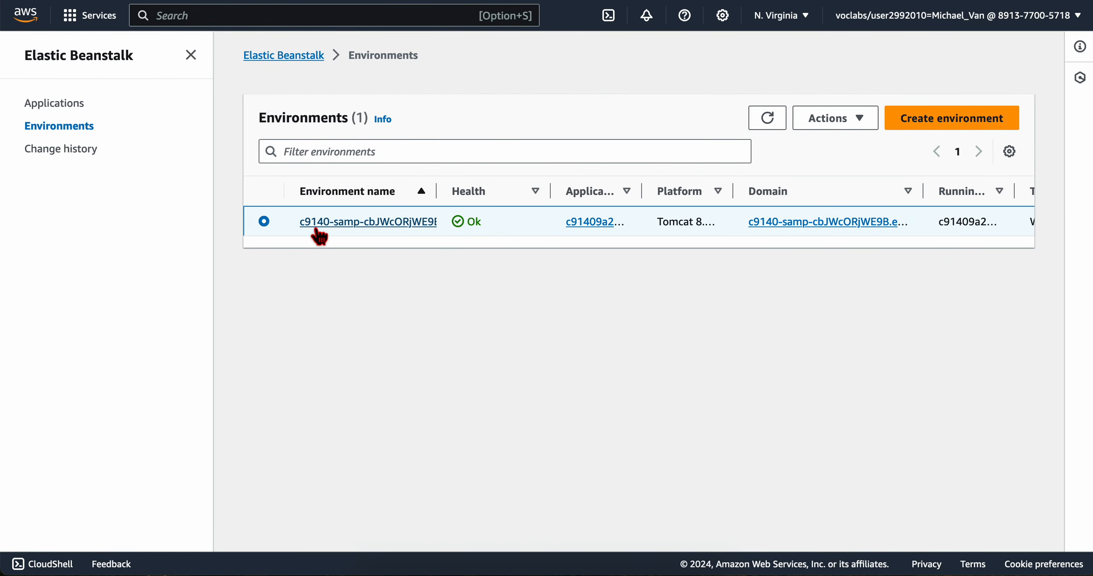
pyautogui.hotkey('ctrl', 'Left')
pyautogui.scroll(-3, 463, 297)
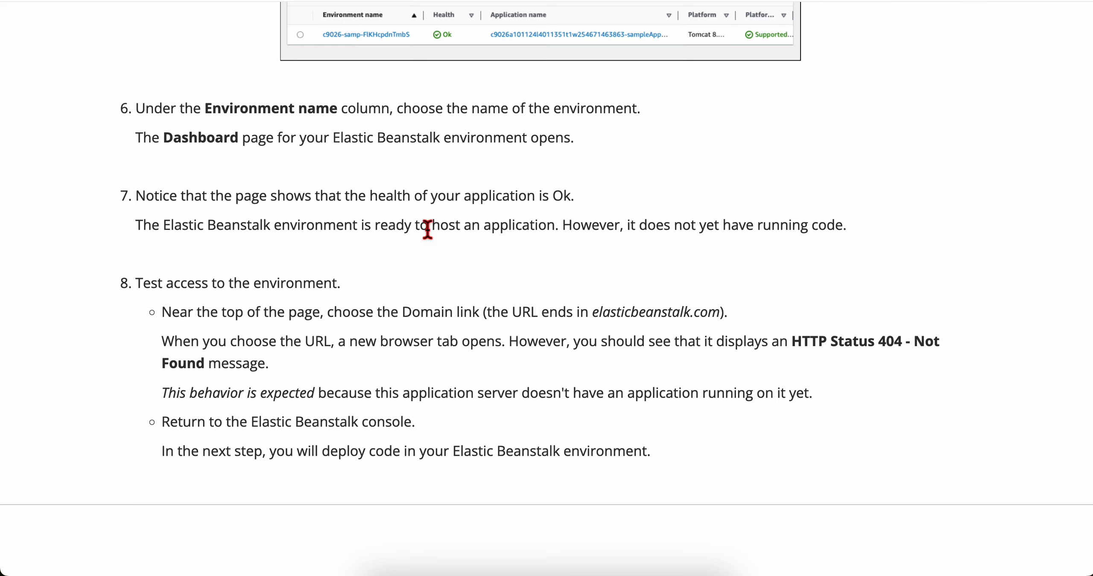
pyautogui.scroll(-2, 512, 226)
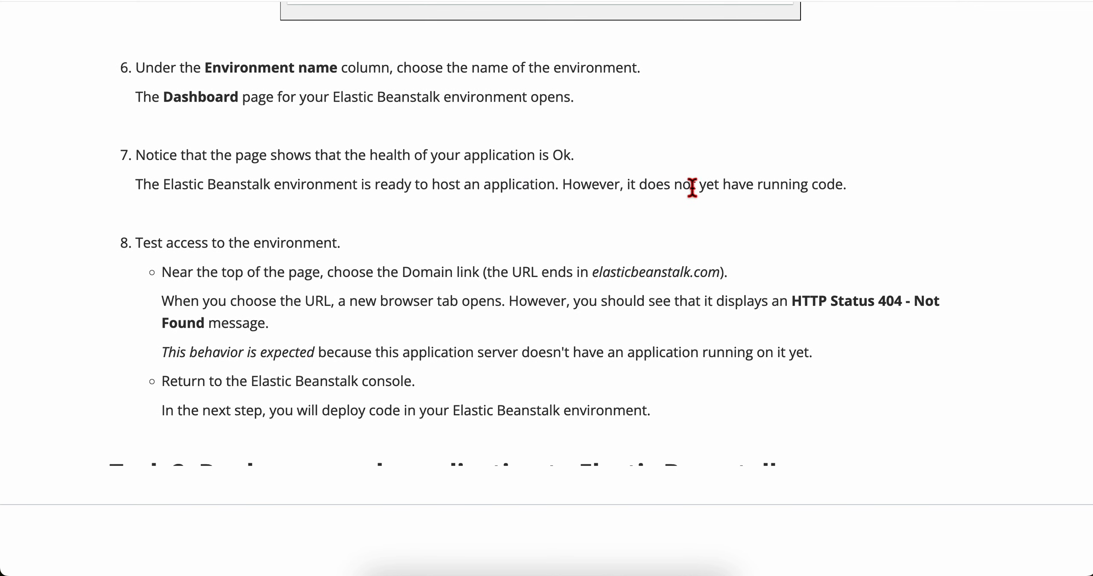
pyautogui.scroll(-4, 301, 242)
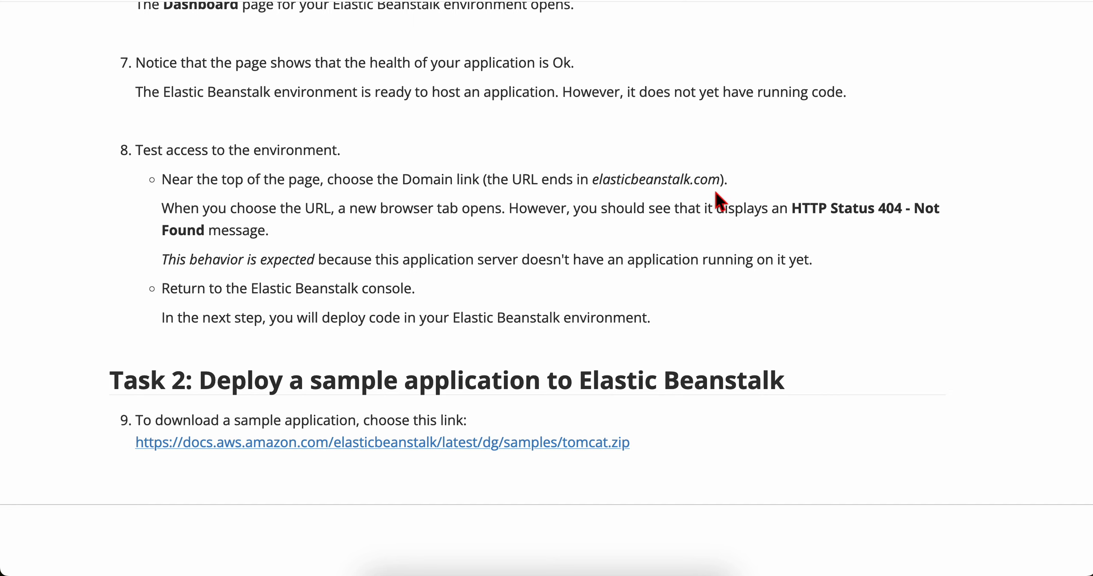
pyautogui.hotkey('ctrl', 'Right')
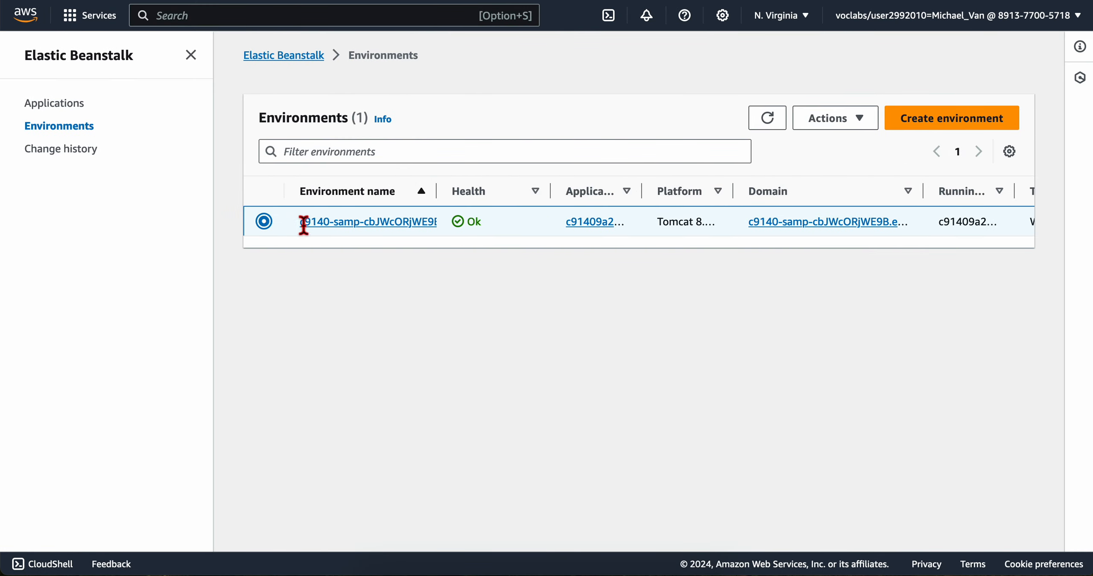
pyautogui.click(304, 224)
# - Look over the environment's dashboard and open its elasticbeanstalk.com domain link to test access
pyautogui.scroll(-1, 412, 342)
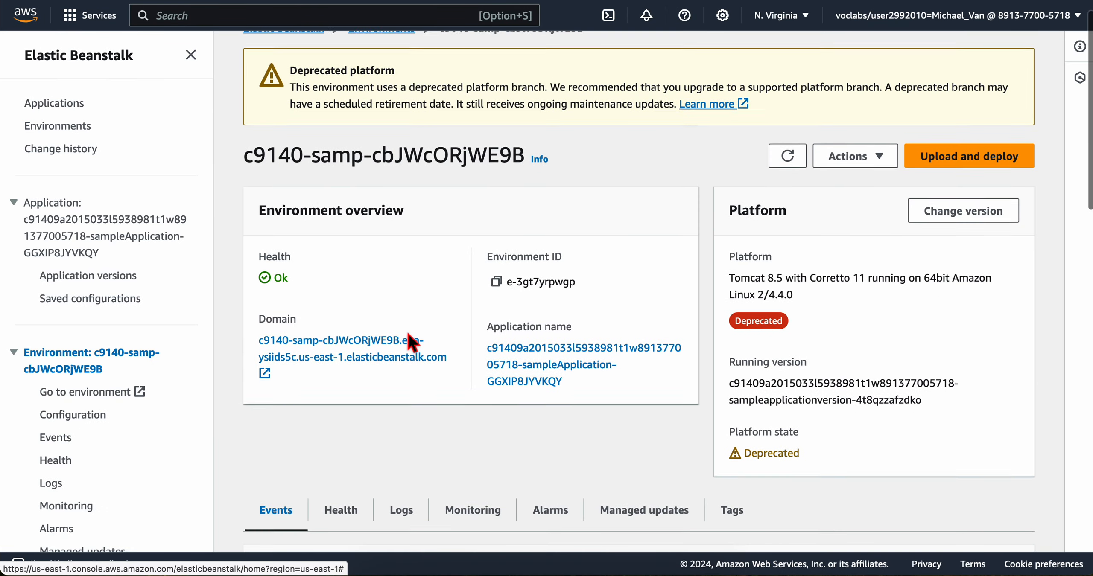
pyautogui.scroll(-4, 739, 391)
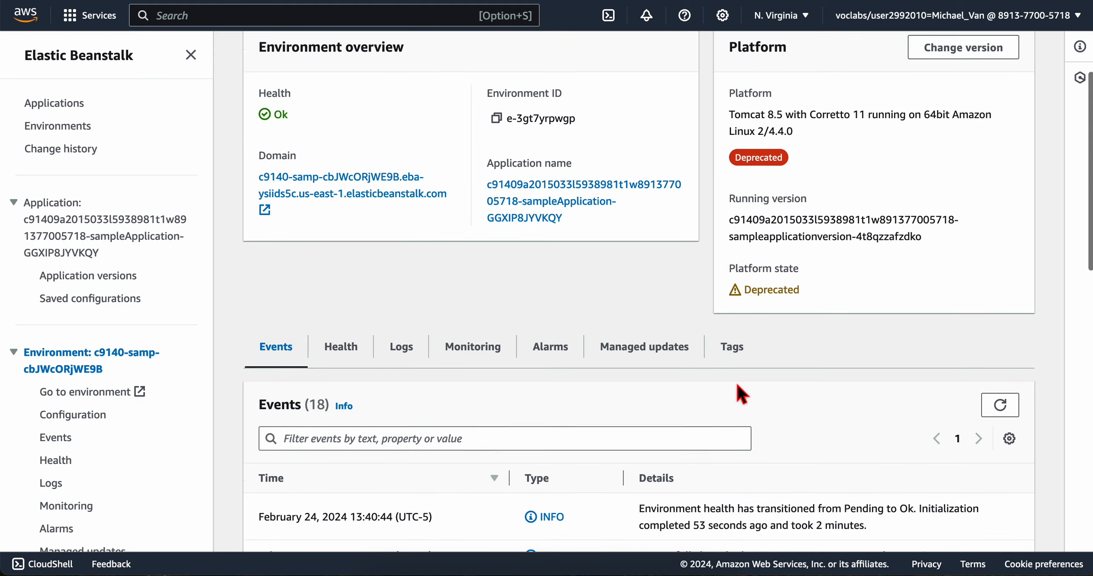
pyautogui.scroll(-10, 737, 384)
pyautogui.scroll(20, 735, 384)
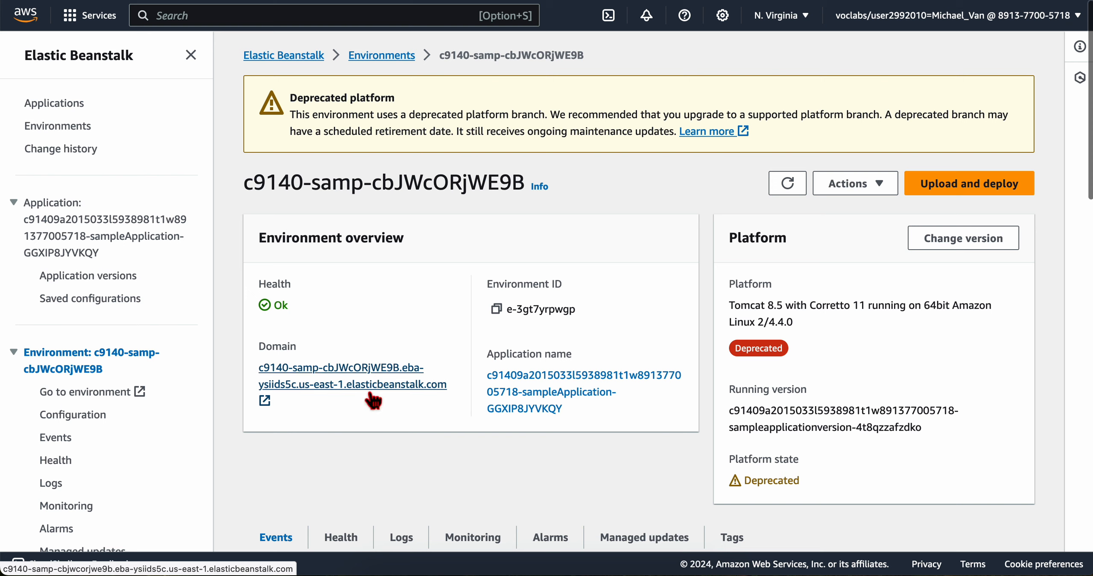
pyautogui.moveTo(260, 368); pyautogui.dragTo(462, 377)
pyautogui.hotkey('ctrl', 'Left')
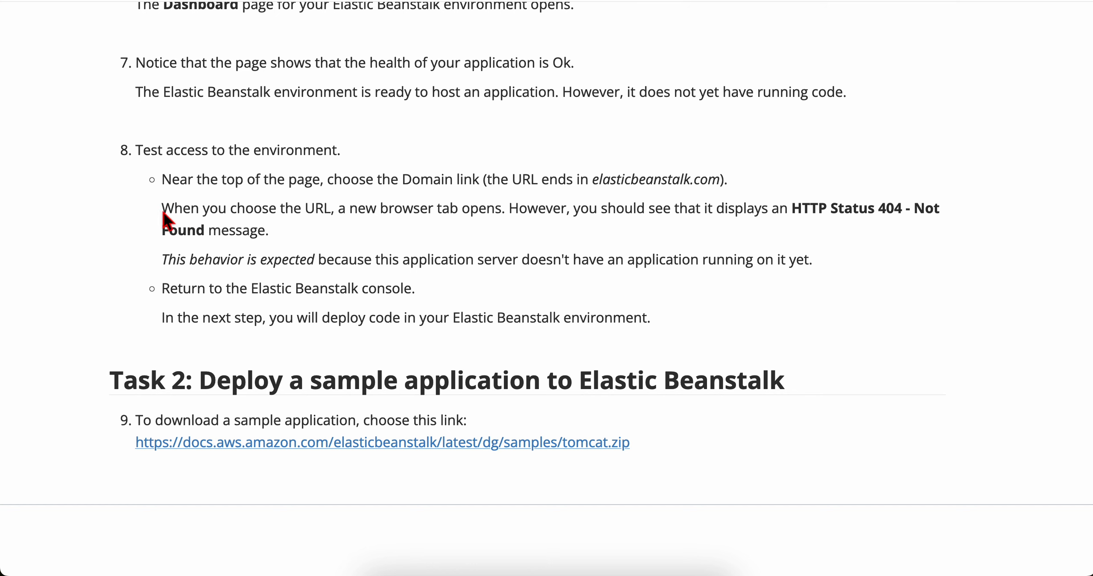
pyautogui.scroll(-1, 173, 232)
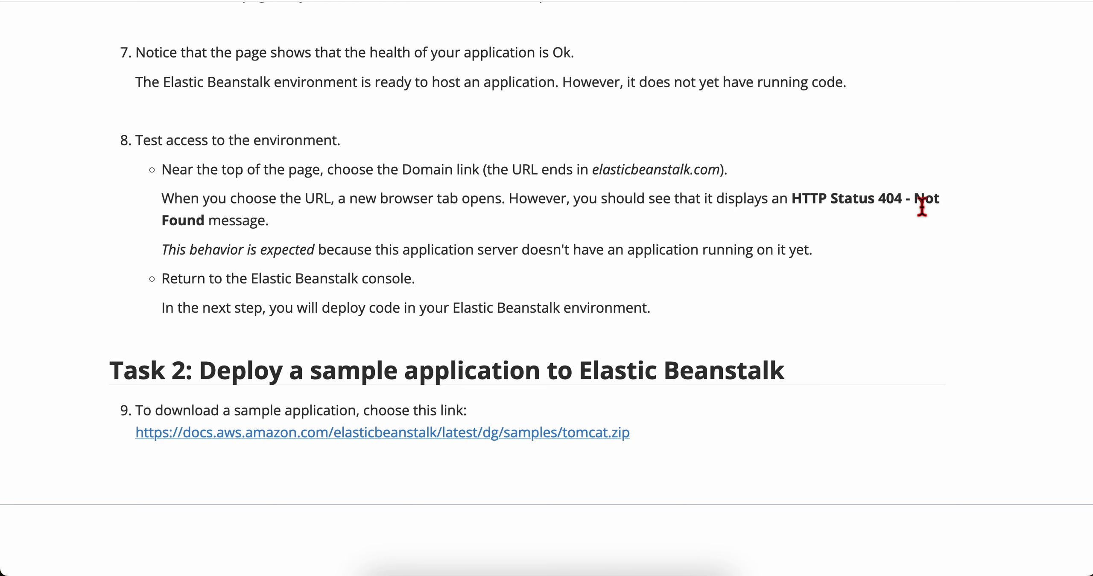
pyautogui.hotkey('ctrl', 'Right')
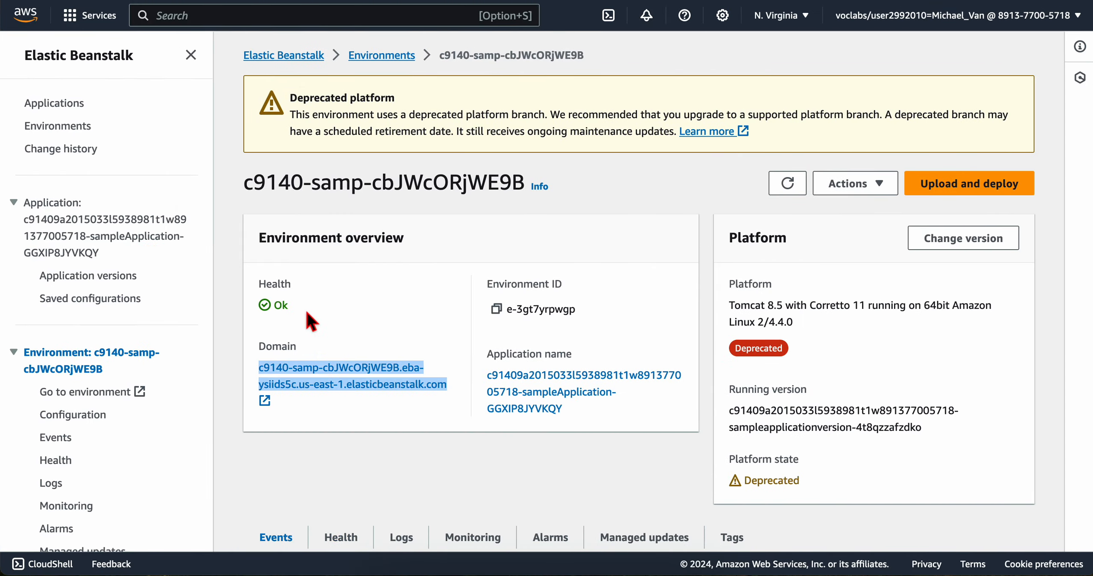
pyautogui.click(327, 389)
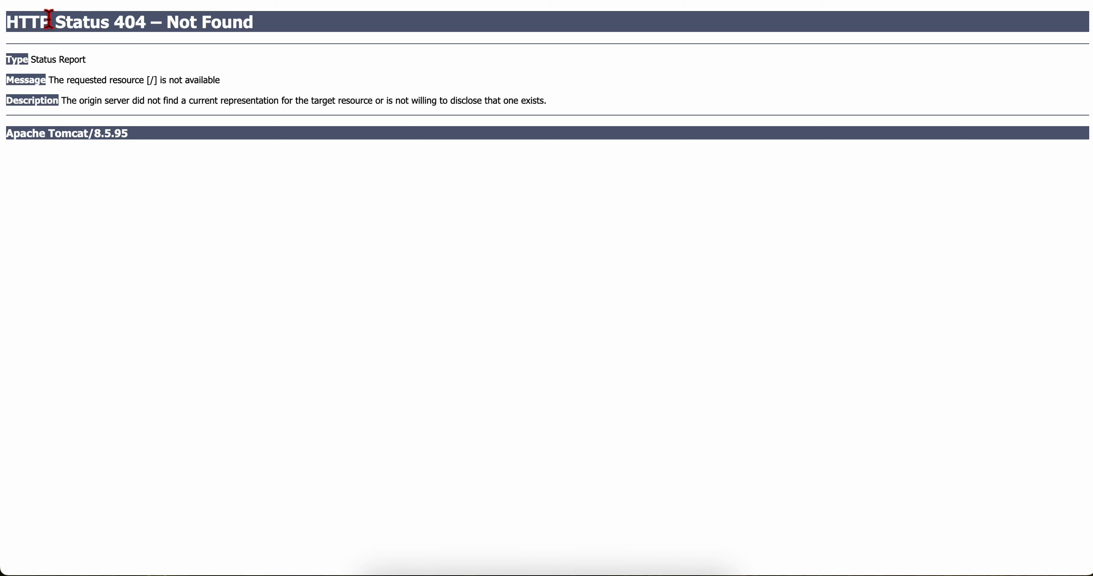
pyautogui.moveTo(13, 26); pyautogui.dragTo(238, 43)
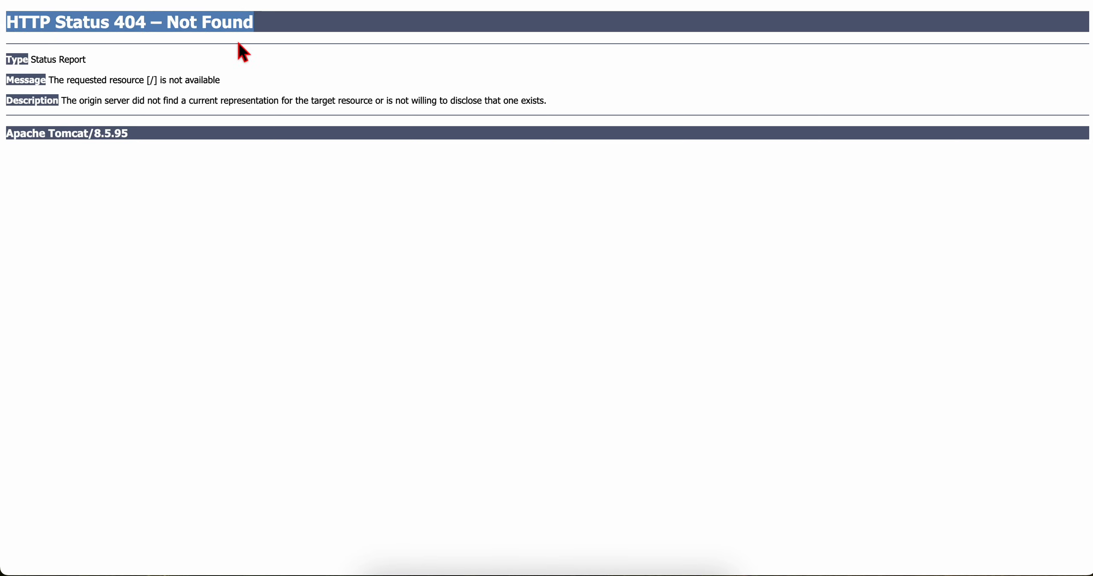
# - Return to the Elastic Beanstalk console and go back to the list of environments
pyautogui.hotkey('ctrl', 'Left')
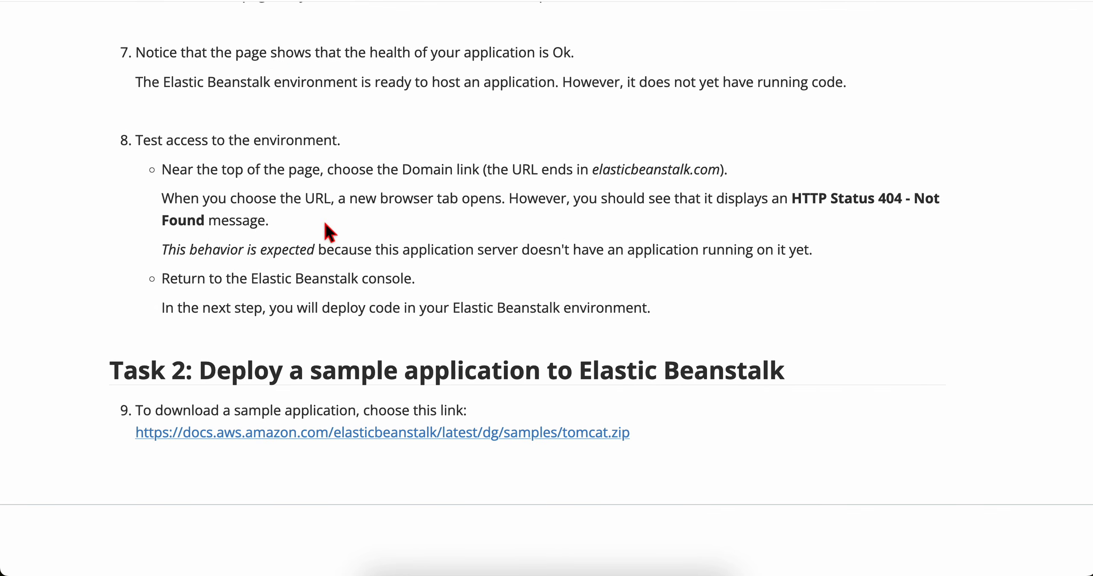
pyautogui.scroll(-1, 313, 315)
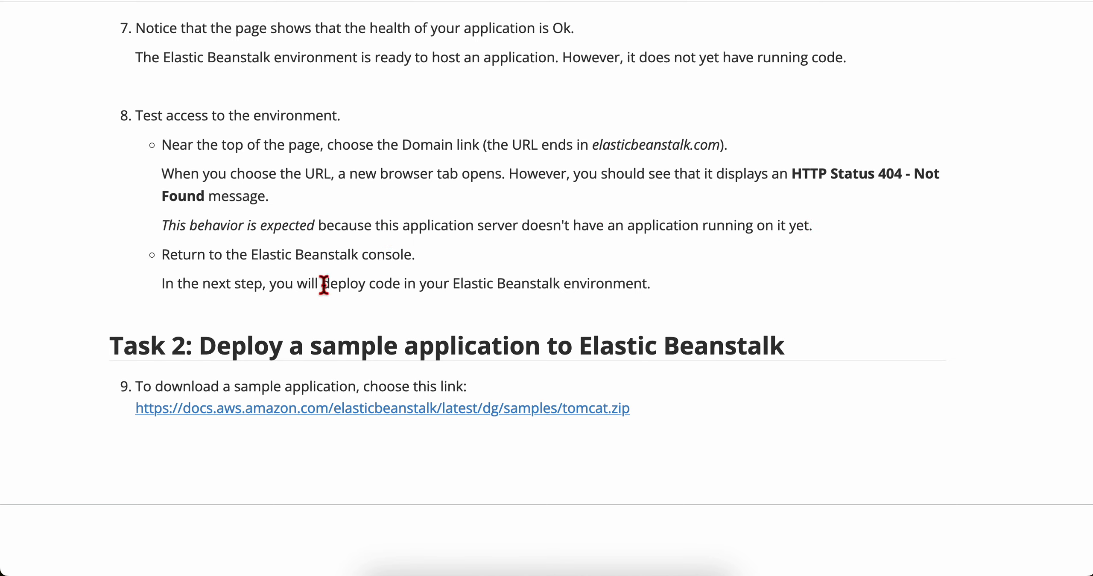
pyautogui.scroll(-1, 203, 274)
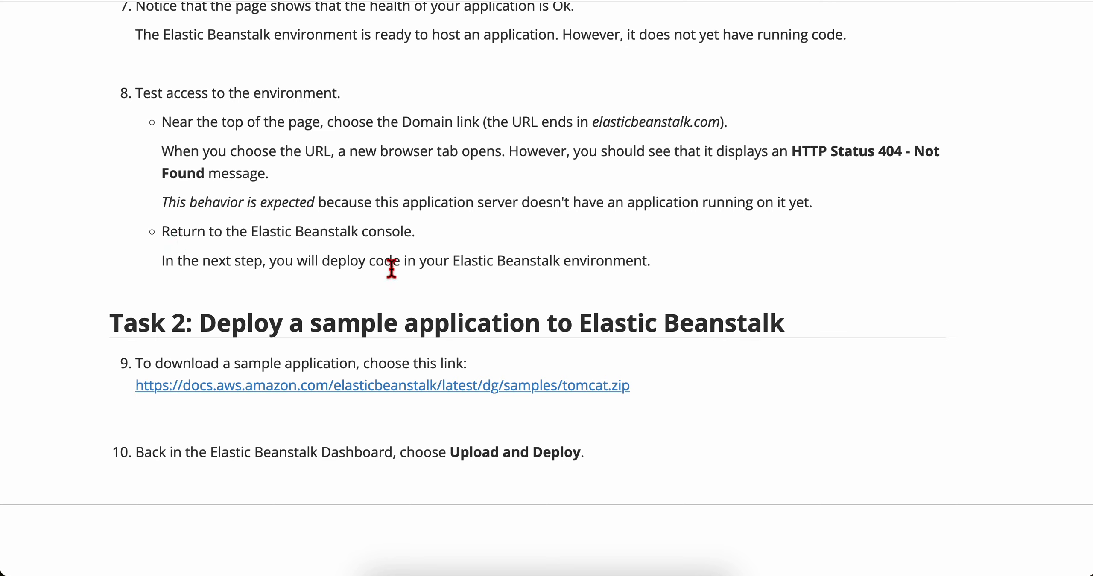
pyautogui.hotkey('ctrl', 'Right')
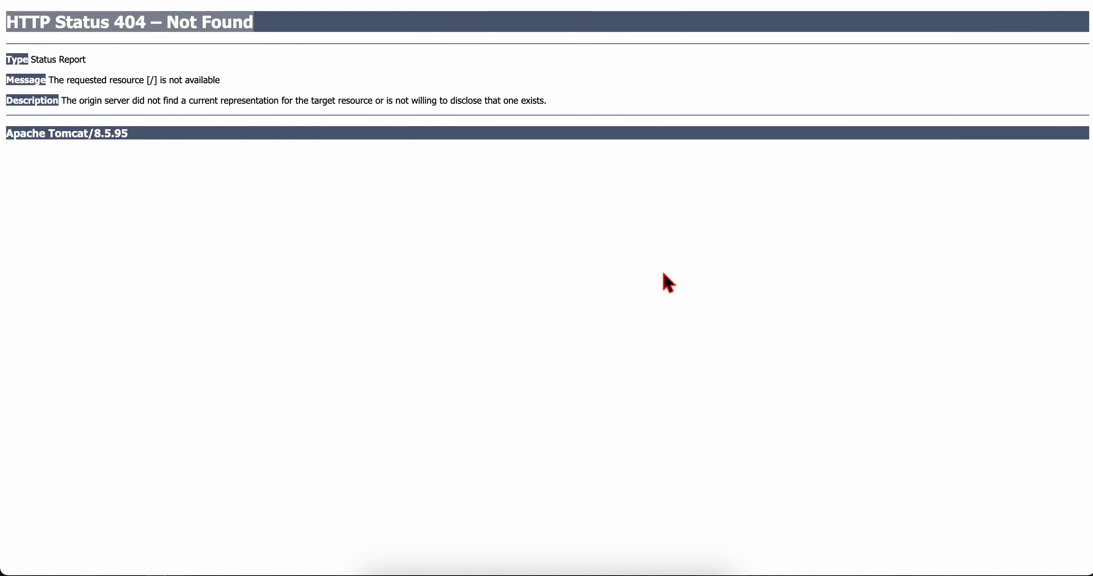
pyautogui.hotkey('ctrl', 'Right')
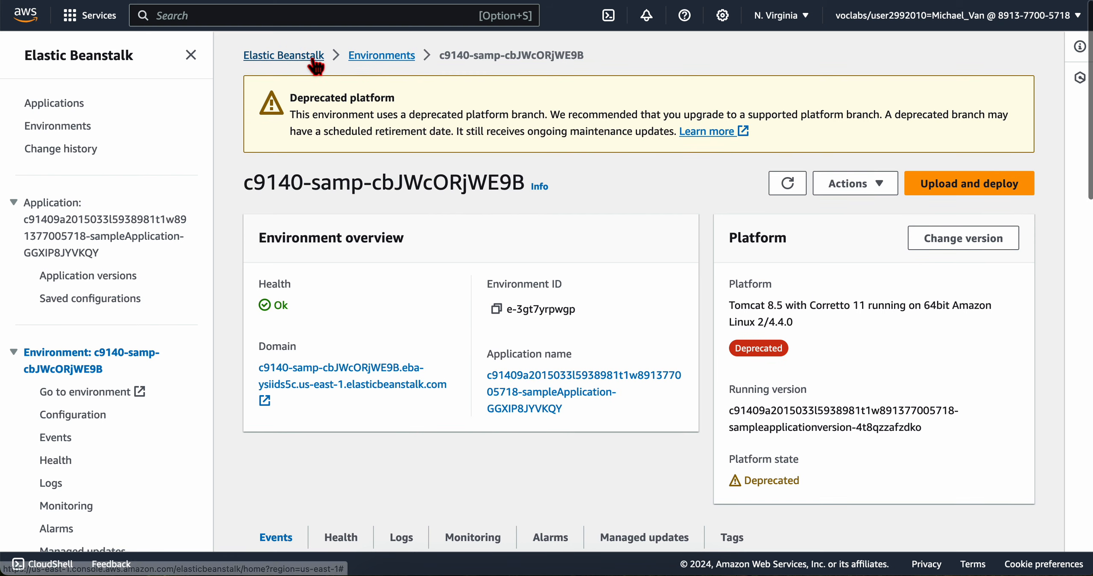
pyautogui.click(381, 54)
# - Read the Task 2 deployment instructions, and capture a screenshot of the console's Environments page
pyautogui.hotkey('ctrl', 'Left')
pyautogui.scroll(-7, 368, 309)
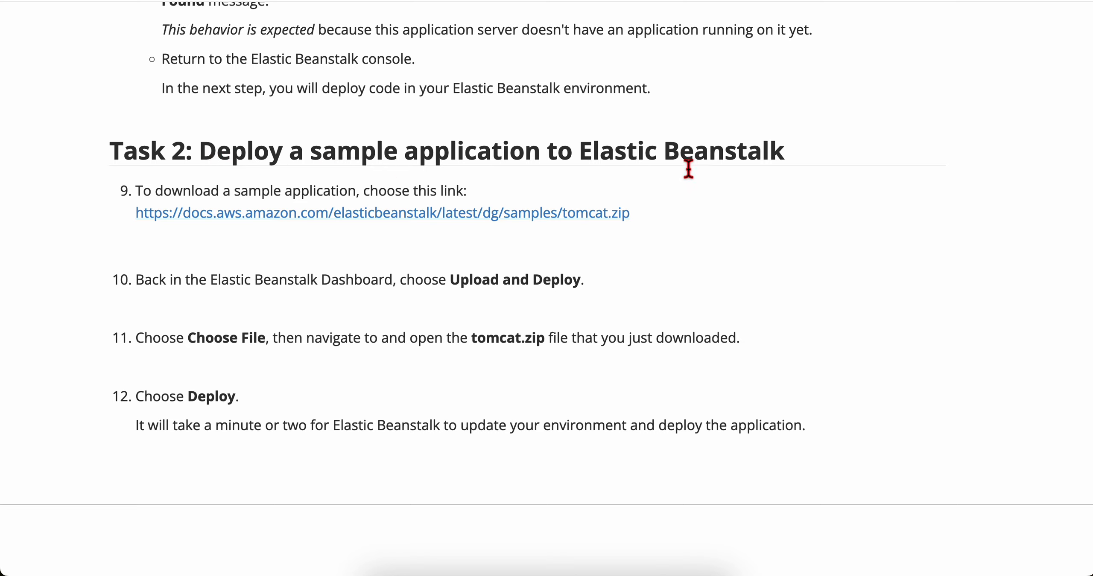
pyautogui.hotkey('ctrl', 'Right')
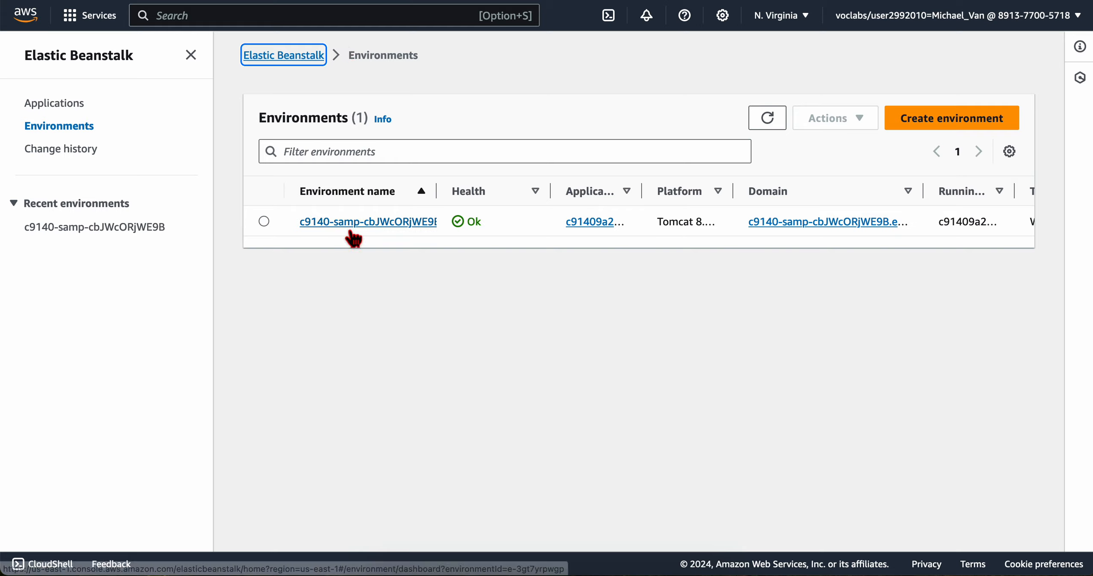
pyautogui.click(351, 260)
pyautogui.press('super+shift+4')
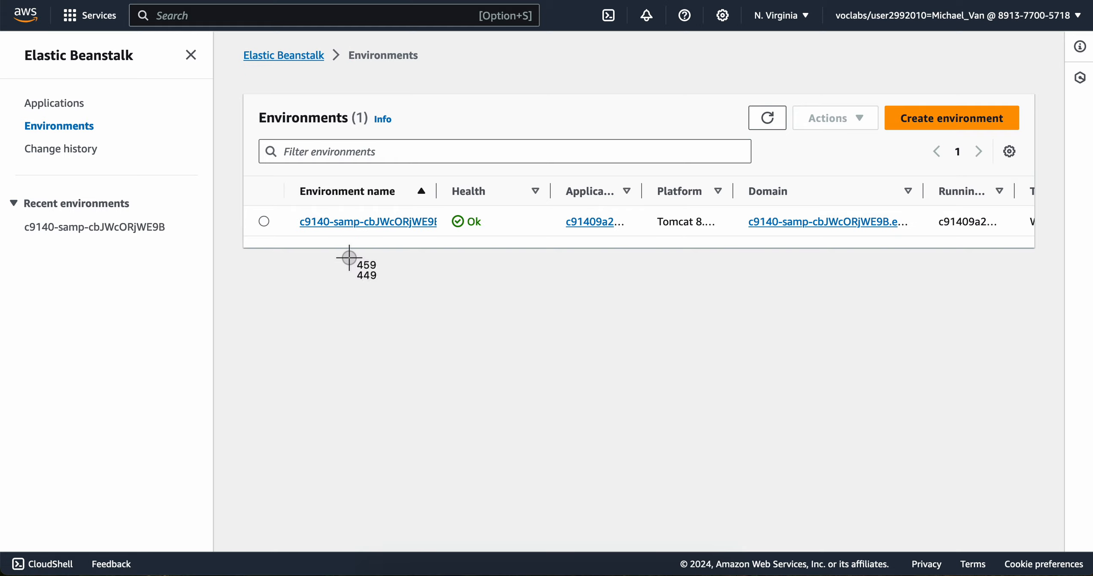
pyautogui.moveTo(5, 3); pyautogui.dragTo(1086, 350)
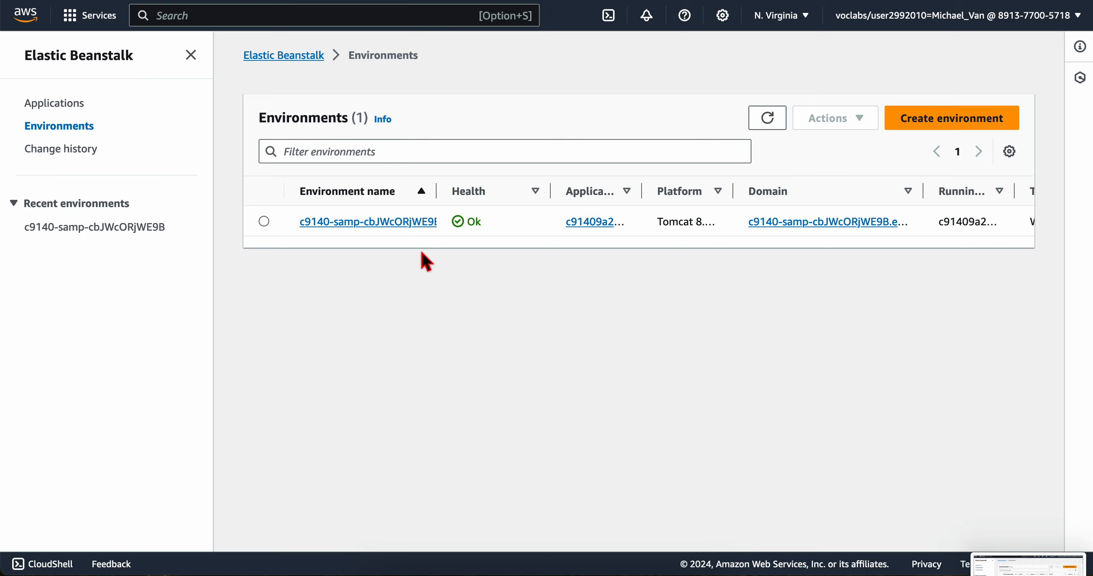
# - Capture a screenshot of the HTTP Status 404 page served at the environment's domain
pyautogui.click(448, 0)
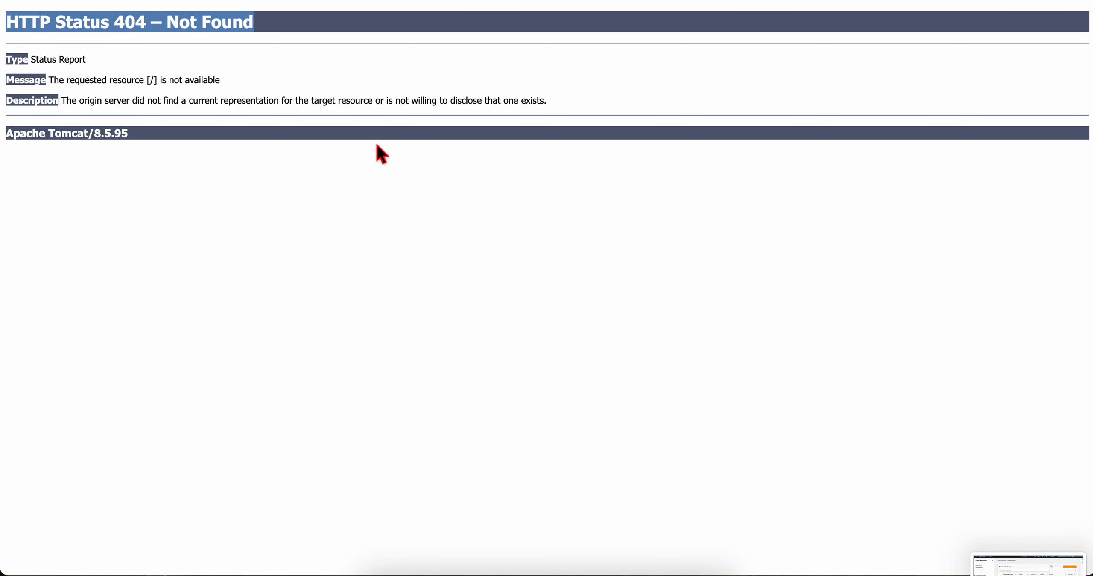
pyautogui.click(367, 233)
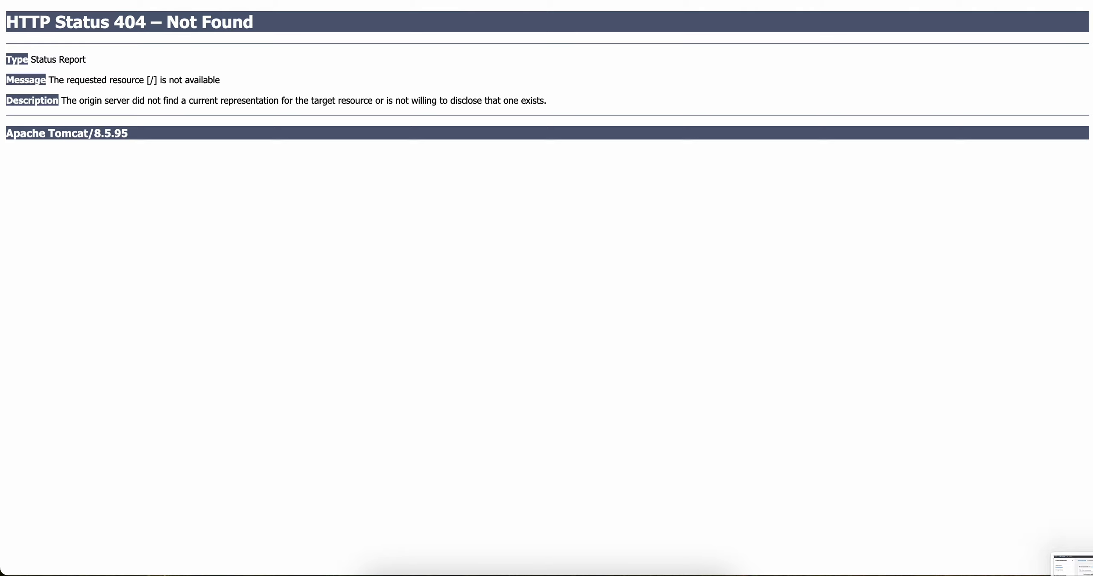
pyautogui.press('super+shift+4')
pyautogui.moveTo(3, 1); pyautogui.dragTo(710, 239)
pyautogui.hotkey('ctrl', 'shift', 'Tab')
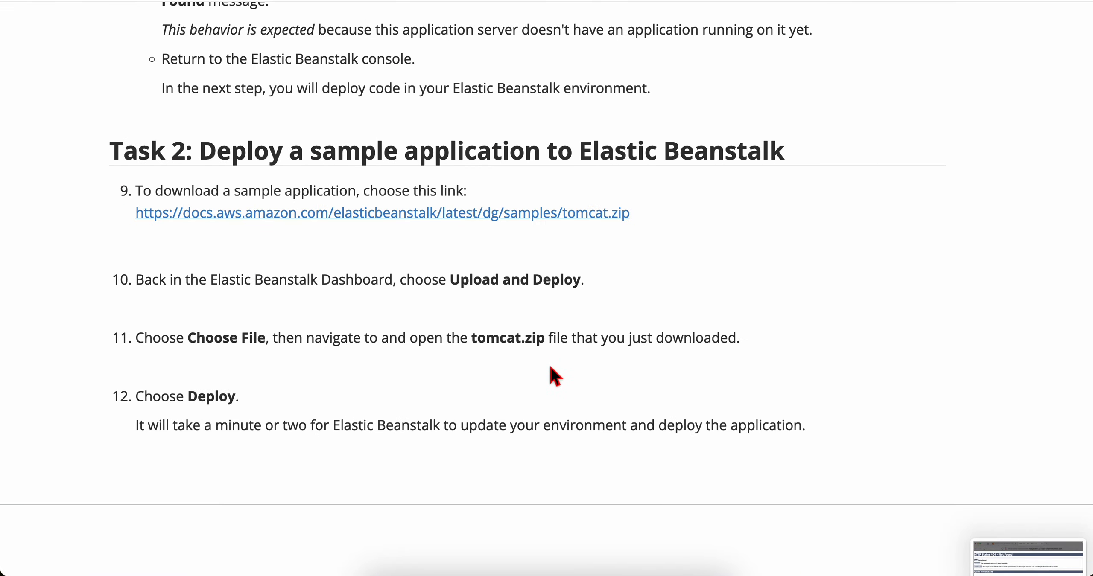
pyautogui.hotkey('ctrl', 'Tab')
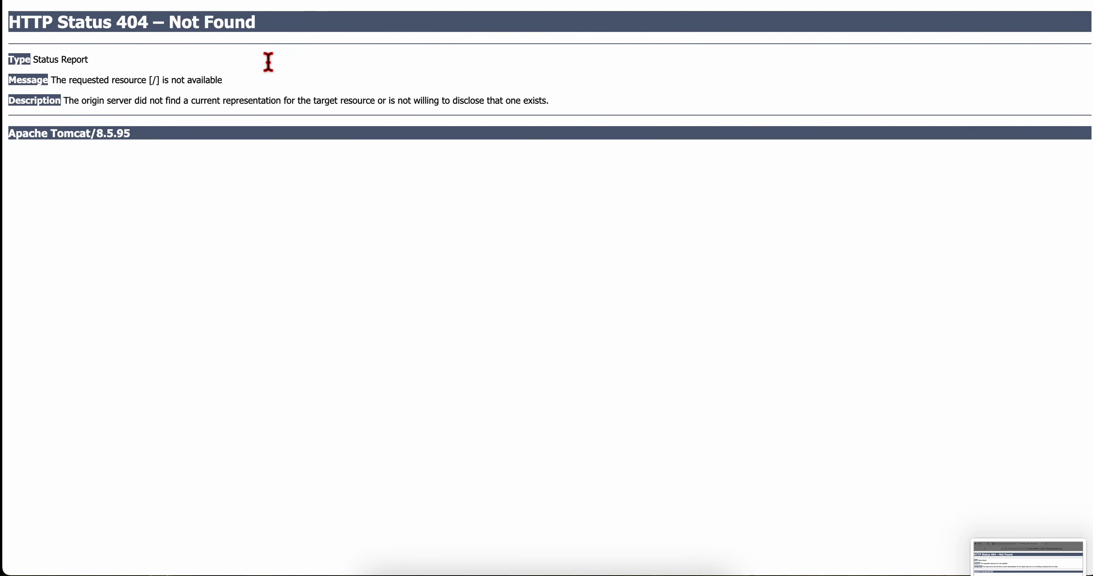
# - Return to the lab instructions, download the sample tomcat.zip application from the Task 2 link, and check it in the downloads list
pyautogui.hotkey('ctrl', 'shift', 'Tab')
pyautogui.hotkey('ctrl', 'Left')
pyautogui.scroll(-1, 293, 261)
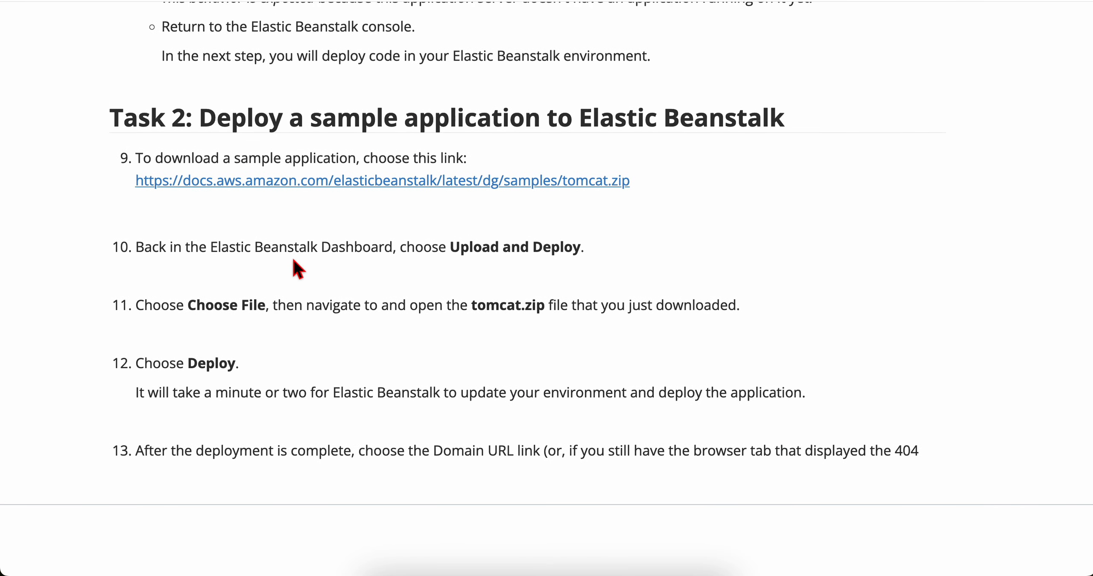
pyautogui.scroll(1, 294, 260)
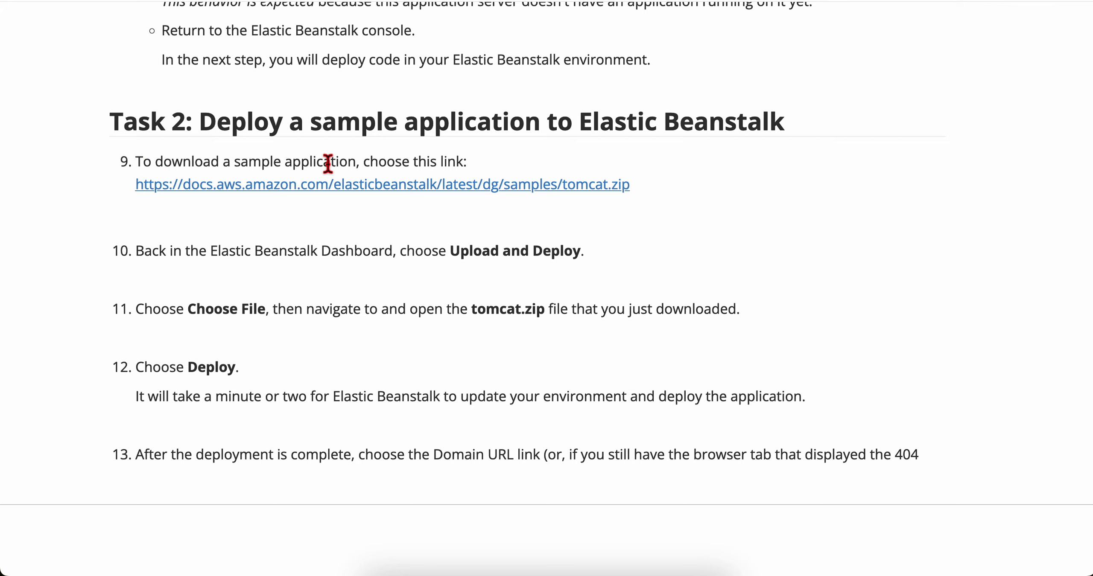
pyautogui.rightClick(383, 186)
pyautogui.click(399, 191)
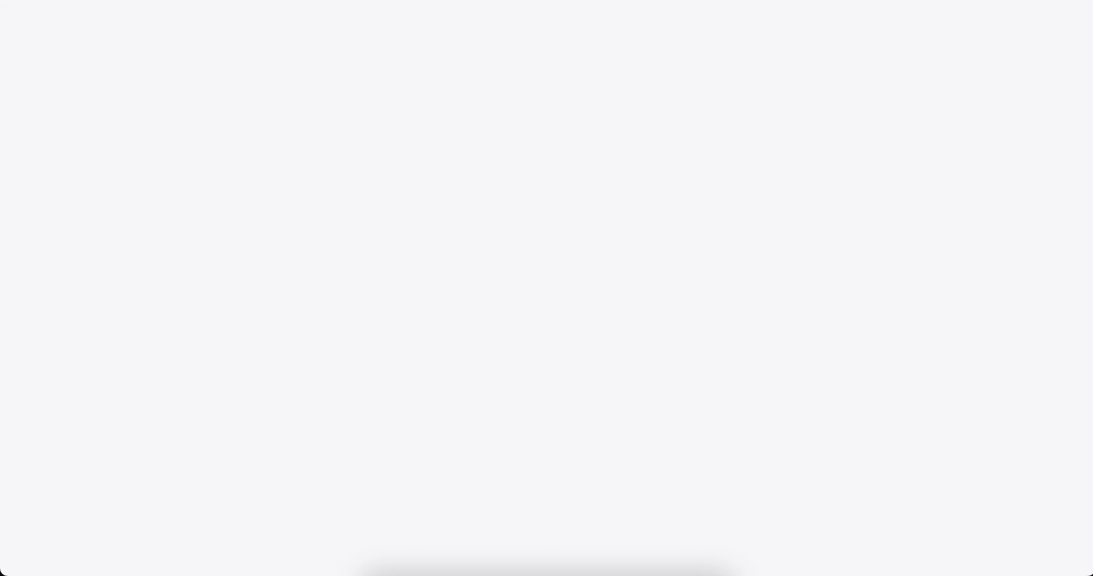
pyautogui.click(995, 2)
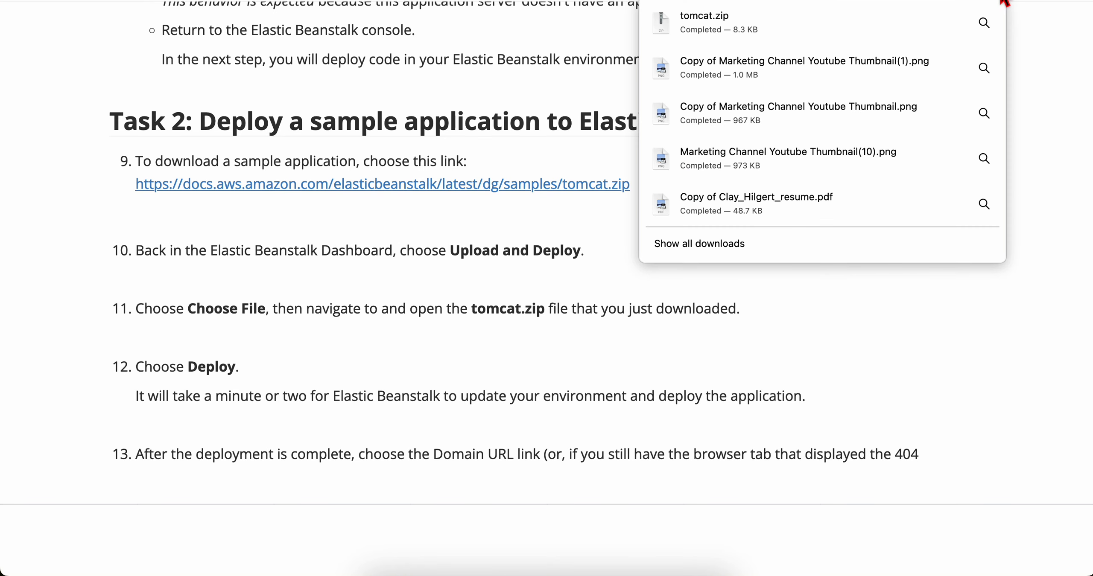
pyautogui.click(373, 298)
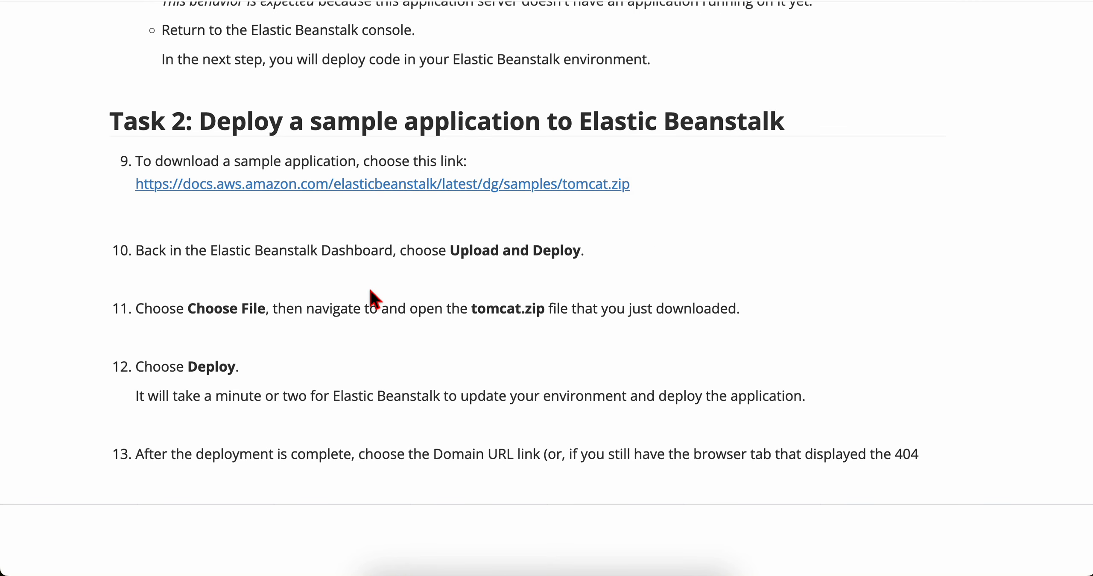
# - Read step 10 of the instructions, then open the environment in the Elastic Beanstalk console and start Upload and deploy
pyautogui.scroll(-2, 406, 288)
pyautogui.moveTo(141, 208); pyautogui.dragTo(397, 208)
pyautogui.click(403, 209)
pyautogui.scroll(-1, 434, 252)
pyautogui.scroll(-1, 434, 252)
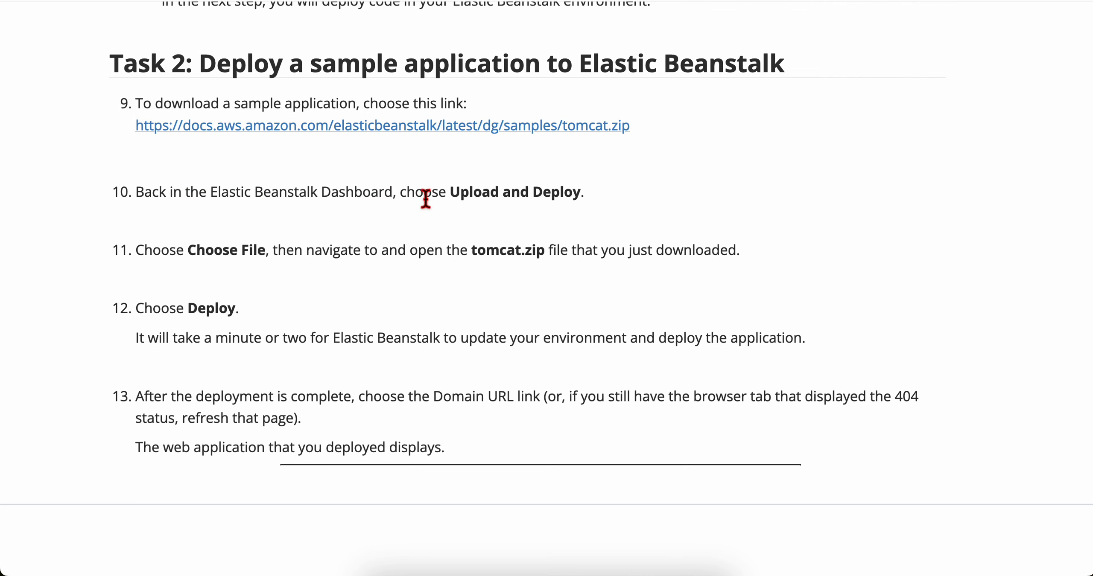
pyautogui.hotkey('ctrl', 'Right')
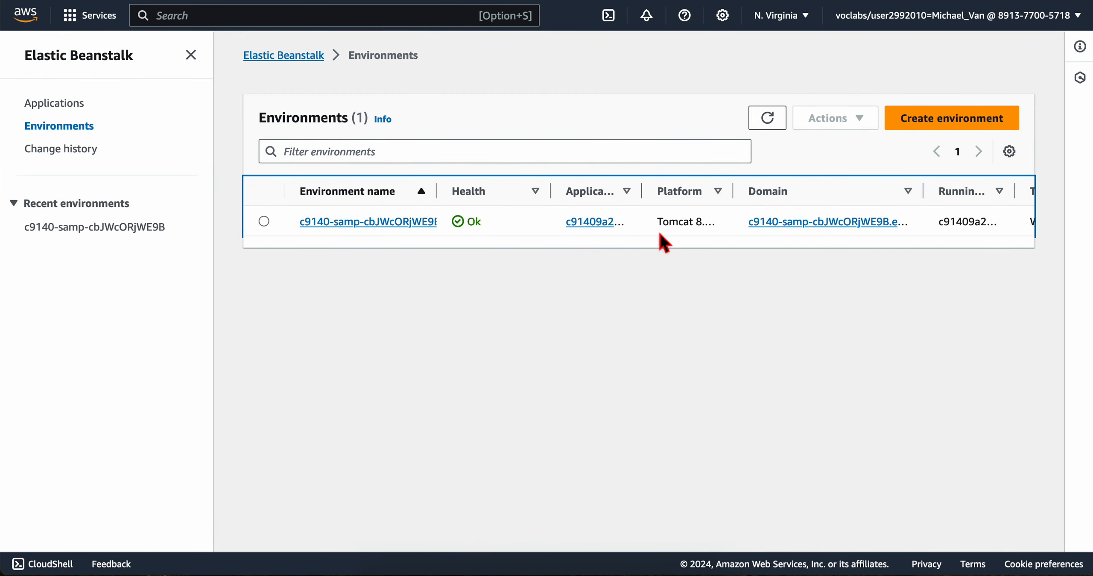
pyautogui.click(341, 223)
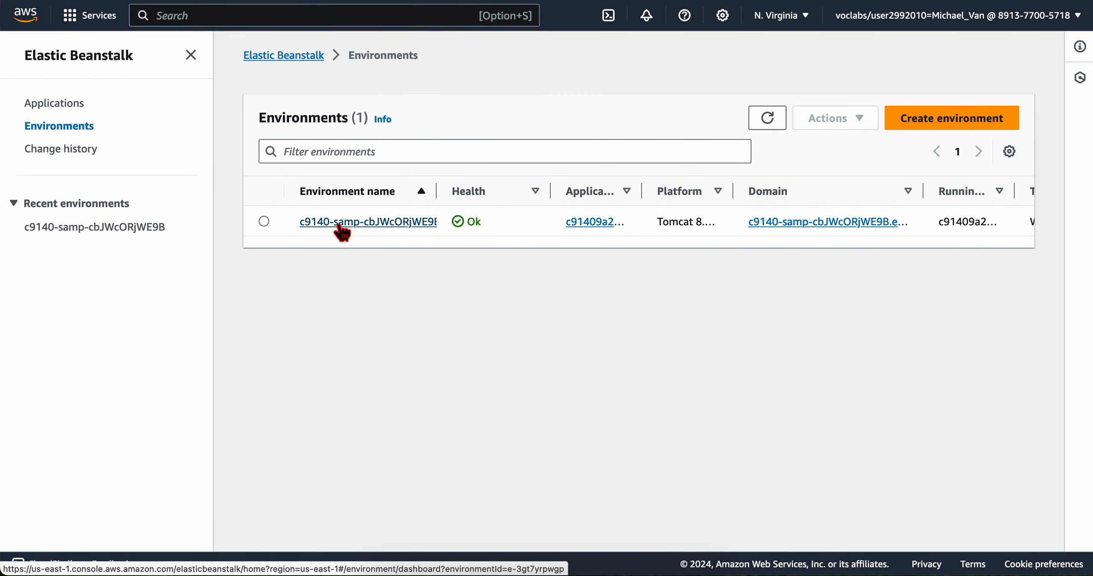
pyautogui.click(969, 184)
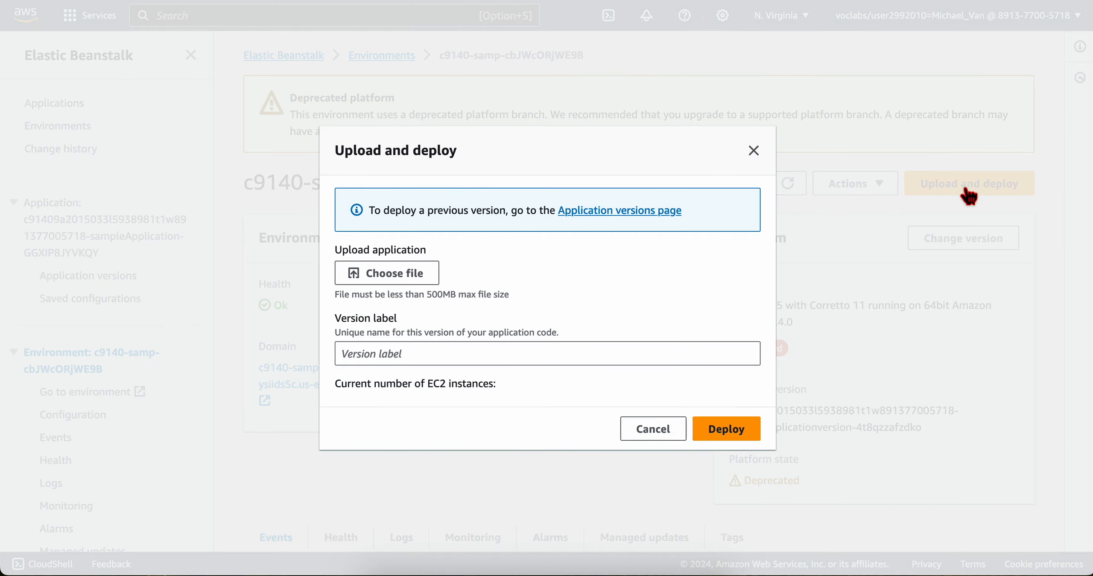
# - Follow step 11 of the instructions and choose tomcat.zip from the Downloads folder as the application to upload
pyautogui.hotkey('ctrl', 'Left')
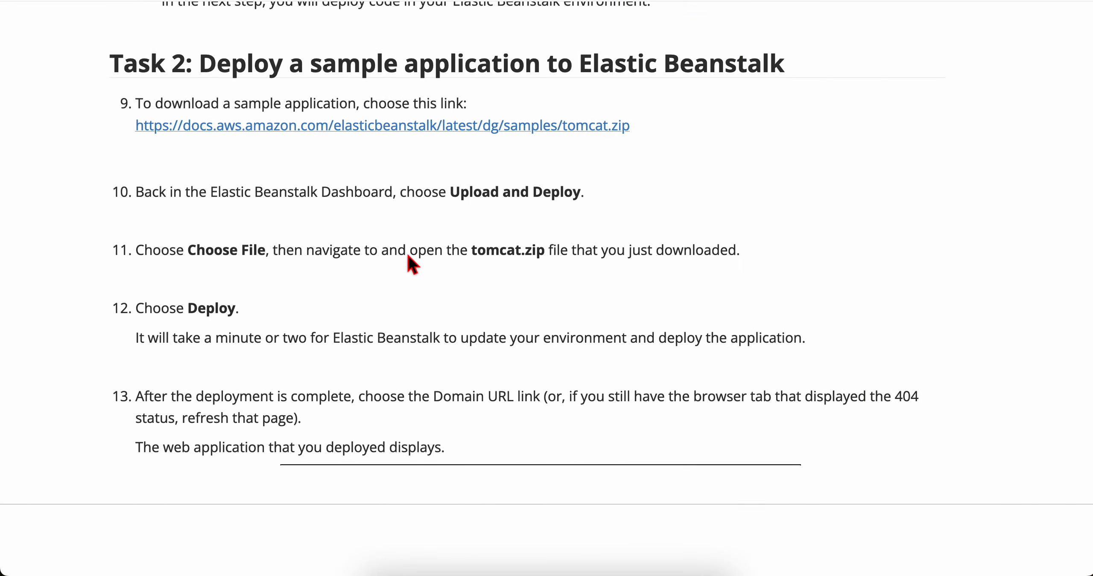
pyautogui.scroll(-1, 405, 342)
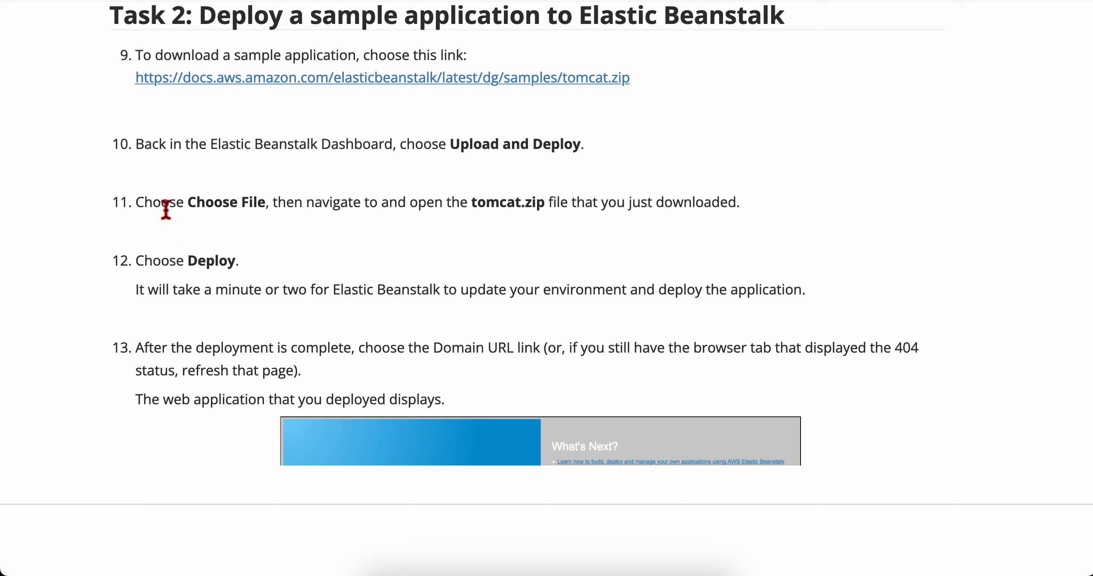
pyautogui.moveTo(137, 204); pyautogui.dragTo(728, 204)
pyautogui.click(541, 204)
pyautogui.click(739, 205)
pyautogui.hotkey('ctrl', 'Right')
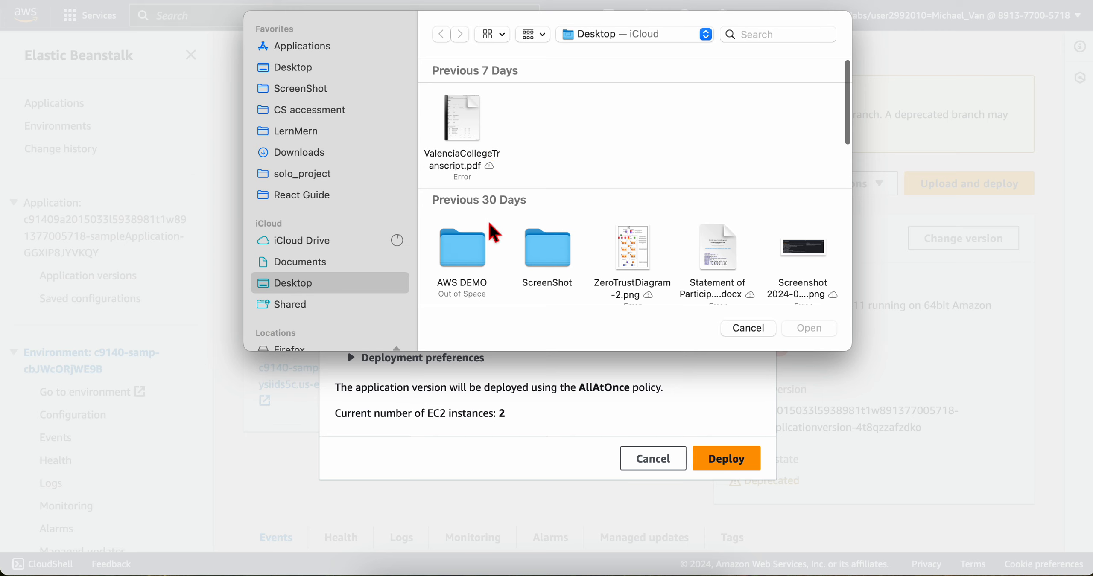
pyautogui.scroll(-1, 490, 226)
pyautogui.scroll(1, 491, 231)
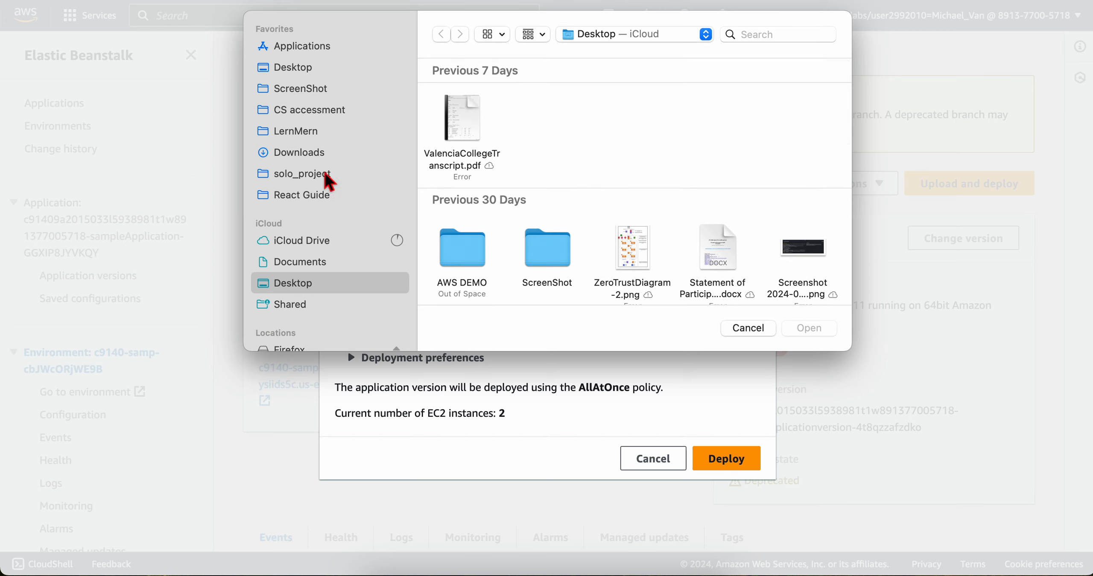
pyautogui.click(321, 159)
pyautogui.click(731, 149)
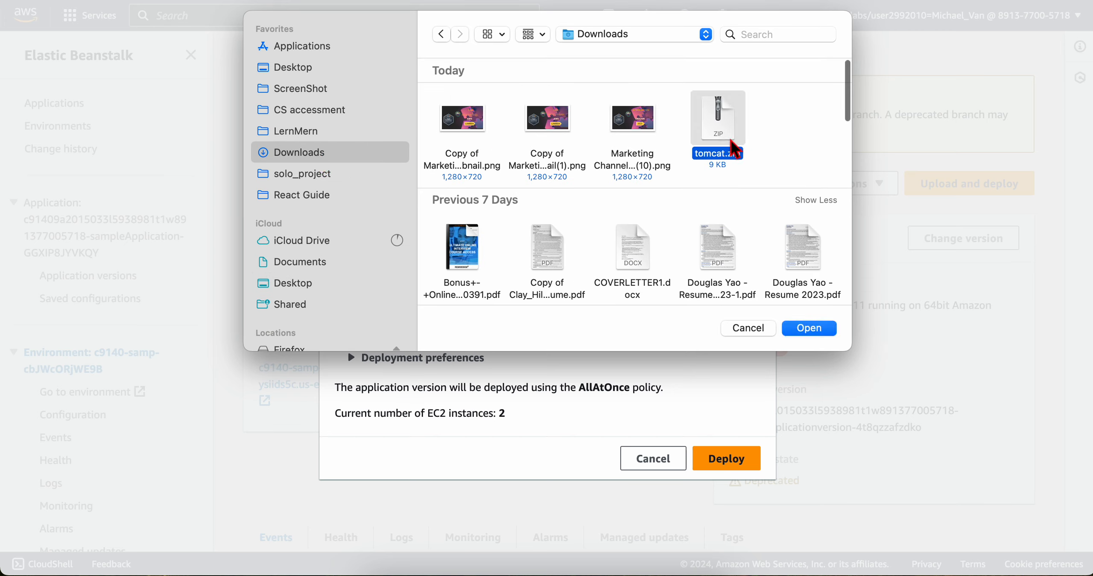
pyautogui.click(828, 333)
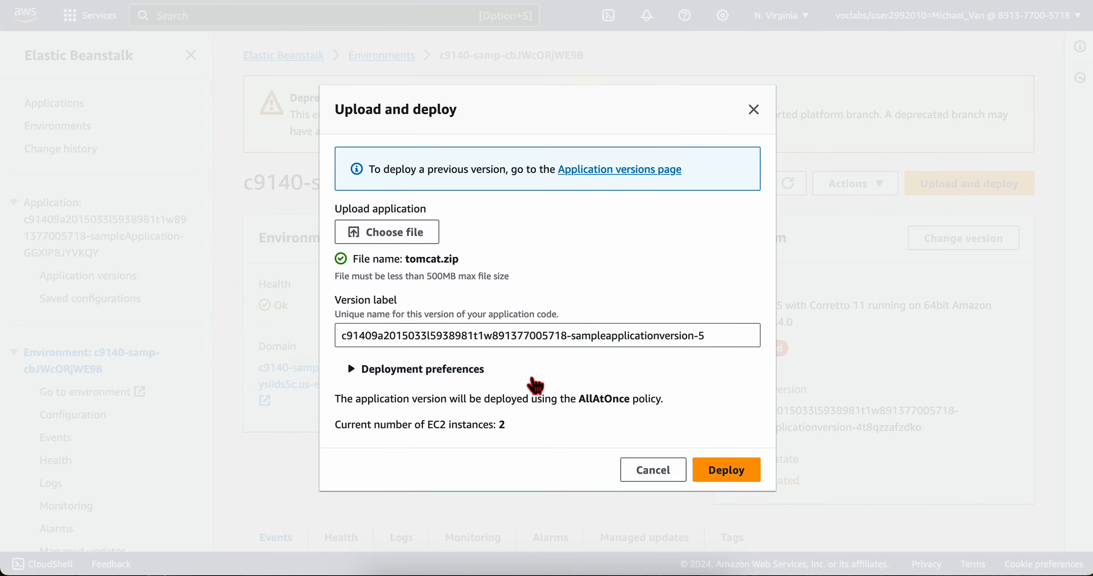
# - Check step 12 of the instructions and deploy the tomcat.zip application version to the environment
pyautogui.hotkey('ctrl', 'Left')
pyautogui.scroll(-1, 265, 273)
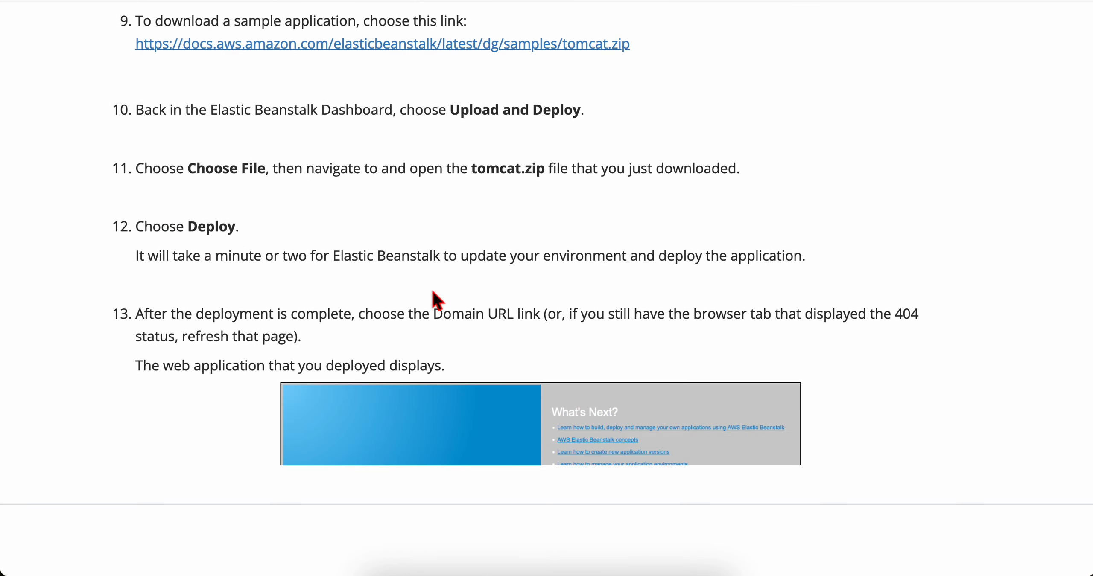
pyautogui.hotkey('ctrl', 'Right')
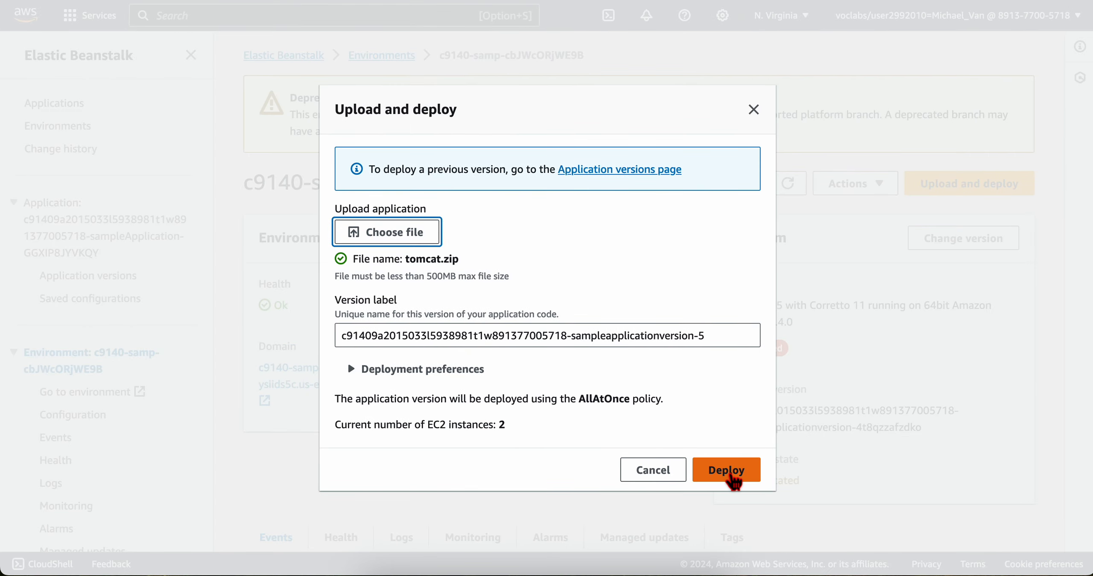
pyautogui.click(726, 479)
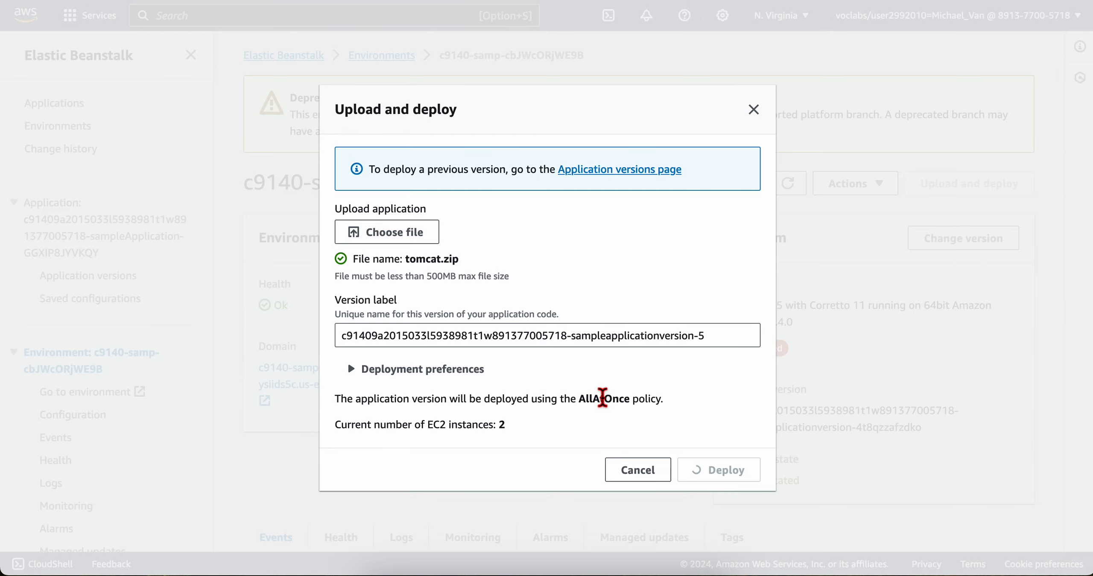
# - Read steps 12 and 13 of the instructions, then reload the environment's domain page that showed the 404 status
pyautogui.hotkey('ctrl', 'Left')
pyautogui.scroll(-2, 205, 285)
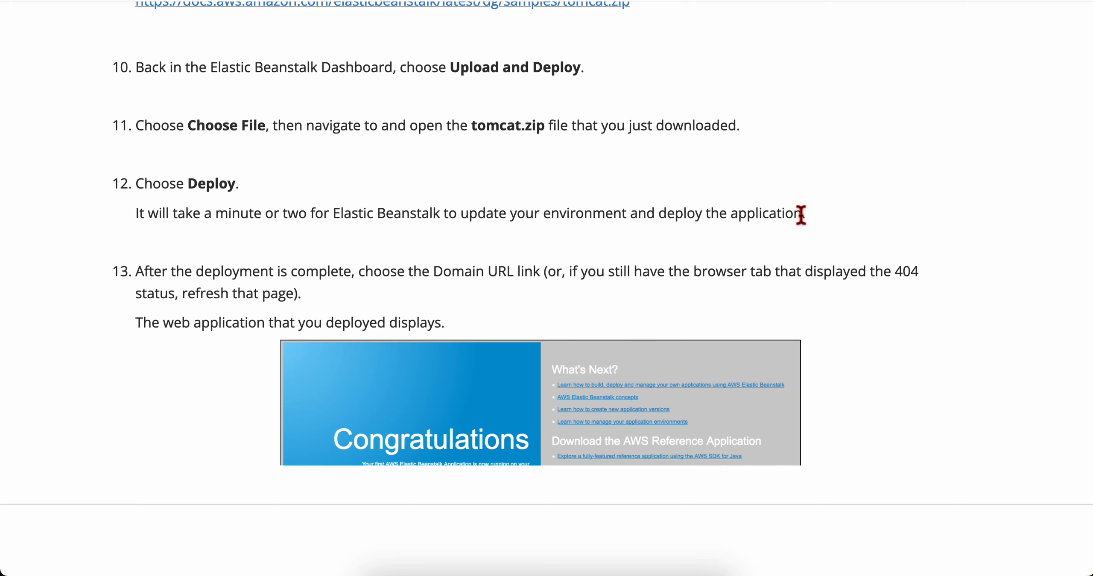
pyautogui.scroll(-5, 141, 194)
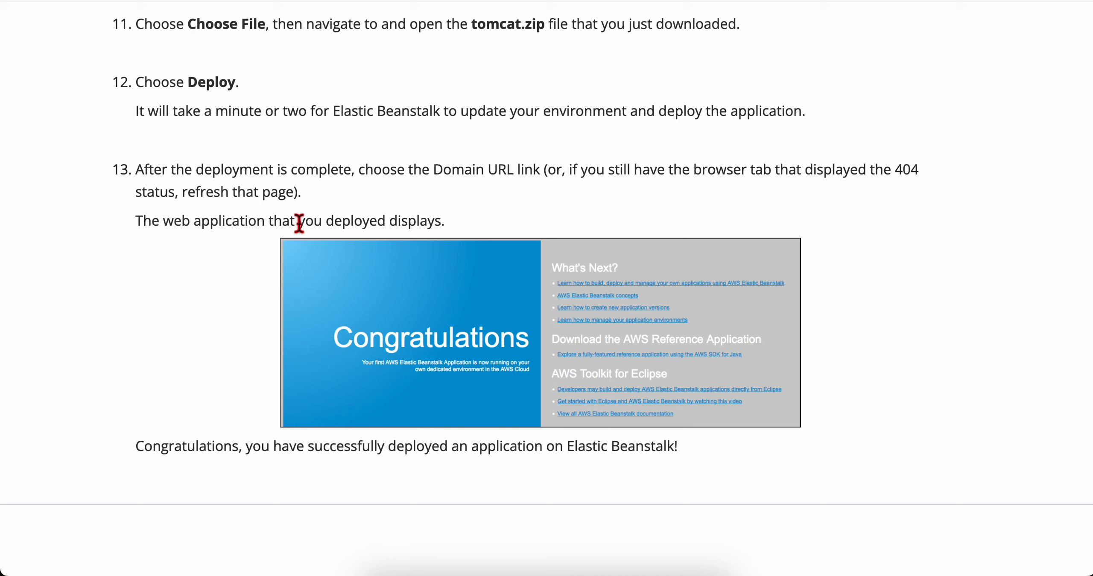
pyautogui.scroll(-1, 211, 225)
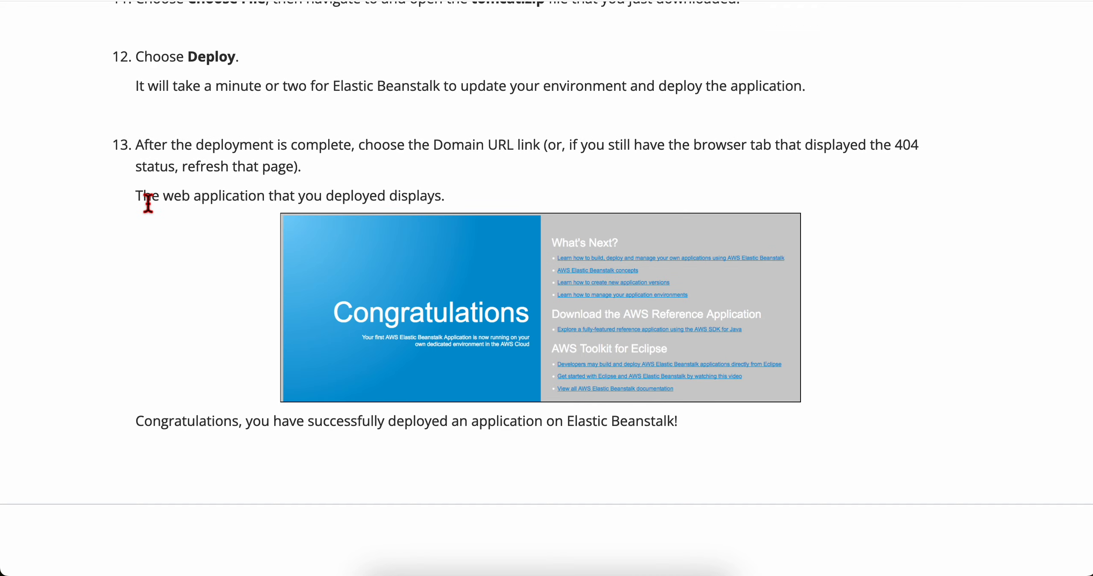
pyautogui.moveTo(264, 198); pyautogui.dragTo(460, 207)
pyautogui.click(474, 224)
pyautogui.hotkey('ctrl', 'Tab')
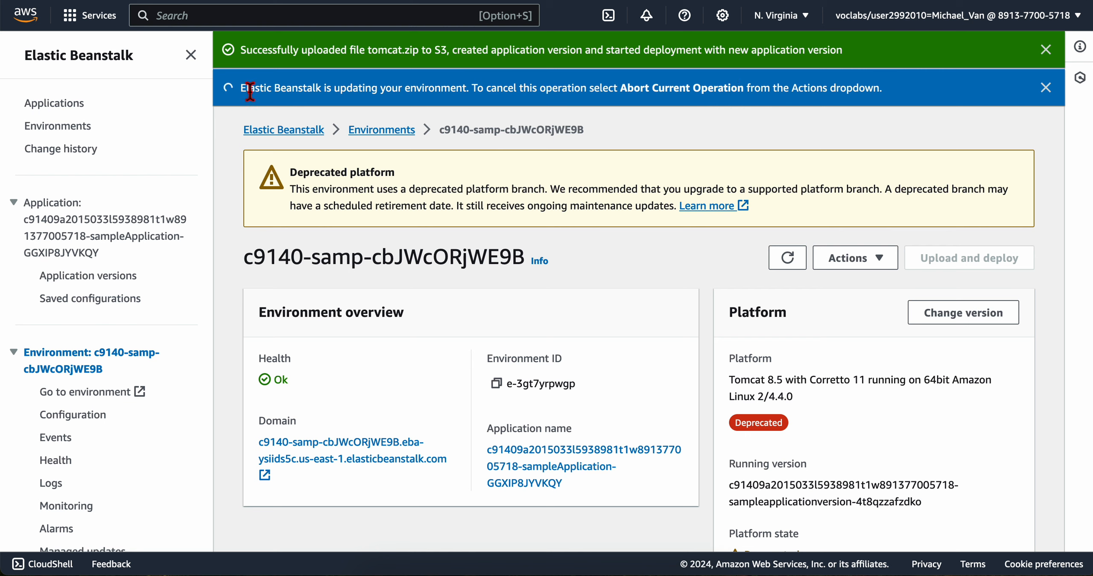
pyautogui.click(337, 0)
pyautogui.click(337, 0)
pyautogui.click(337, 0)
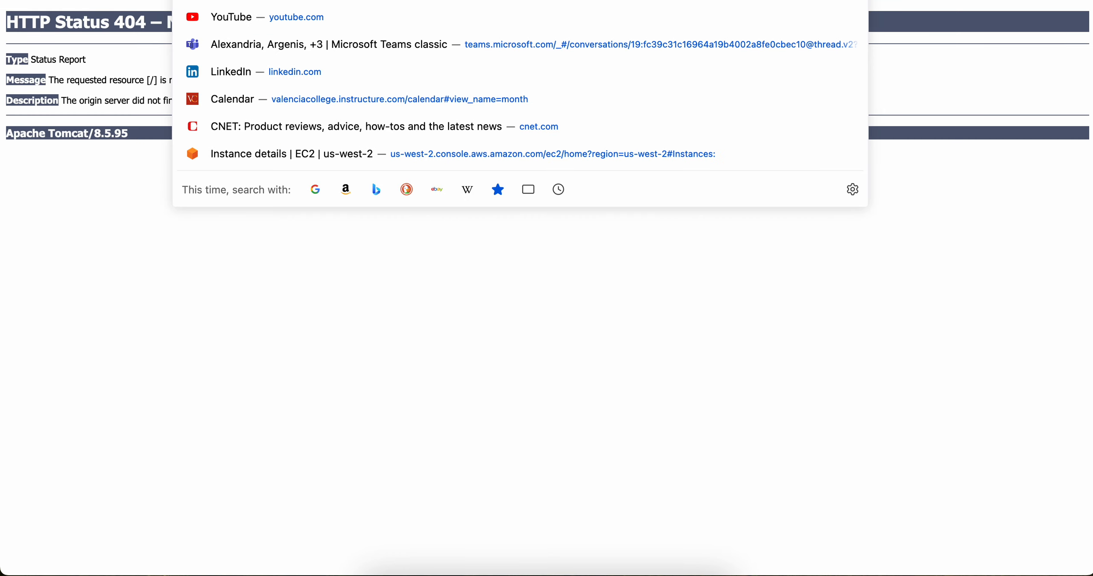
pyautogui.press('Return')
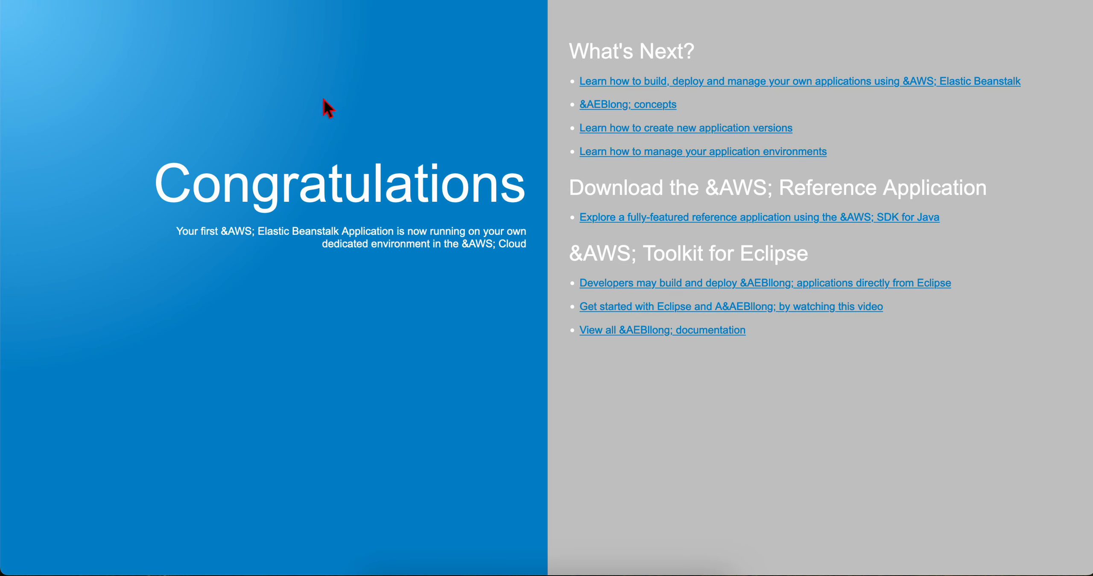
# - Return to the environment's dashboard in the Elastic Beanstalk console and reload the page
pyautogui.hotkey('ctrl', 'shift', 'Tab')
pyautogui.click(372, 0)
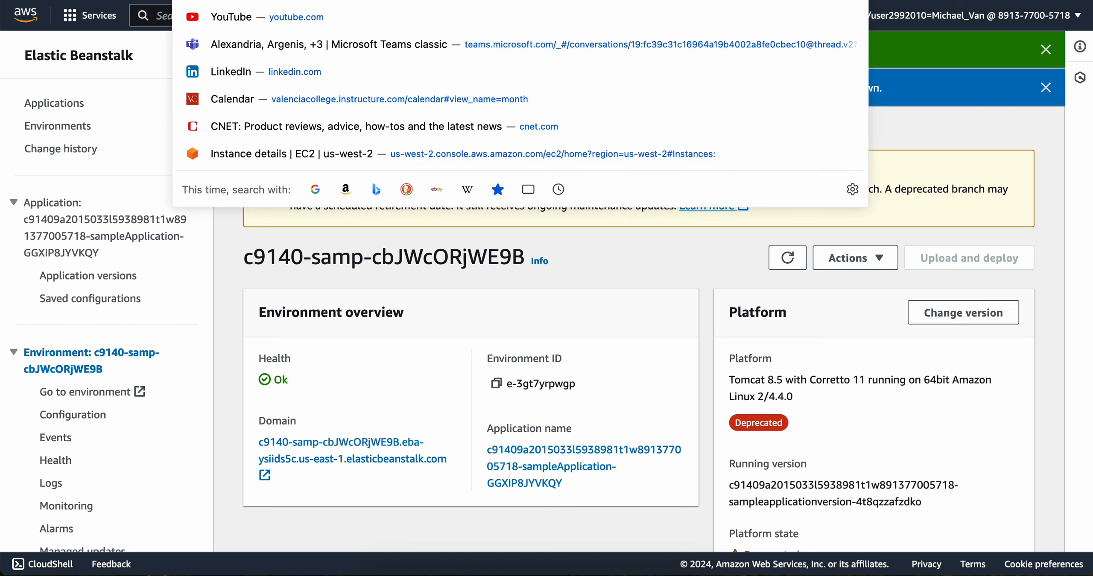
pyautogui.press('Return')
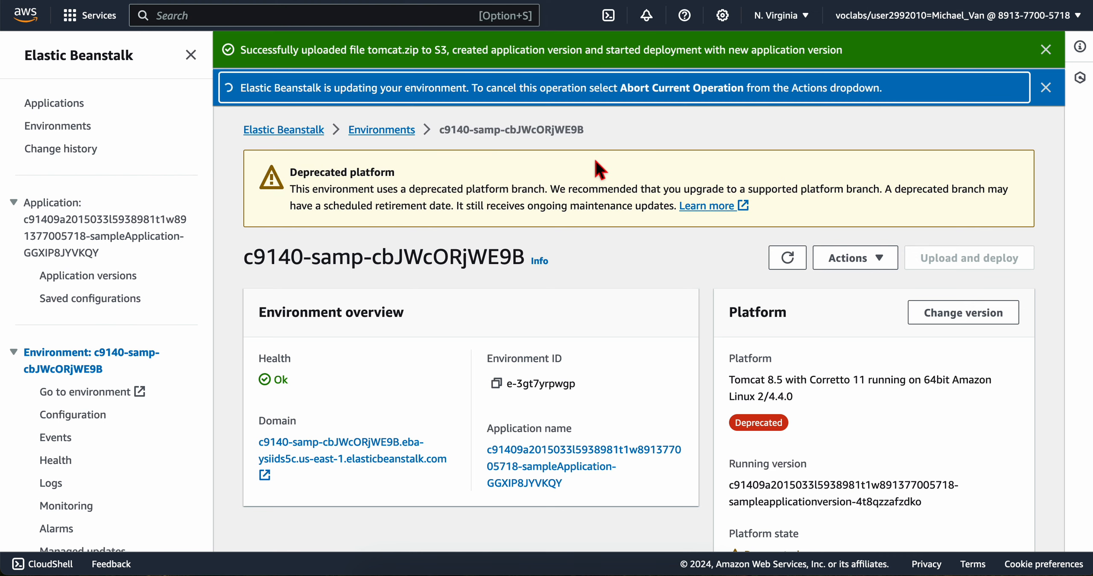
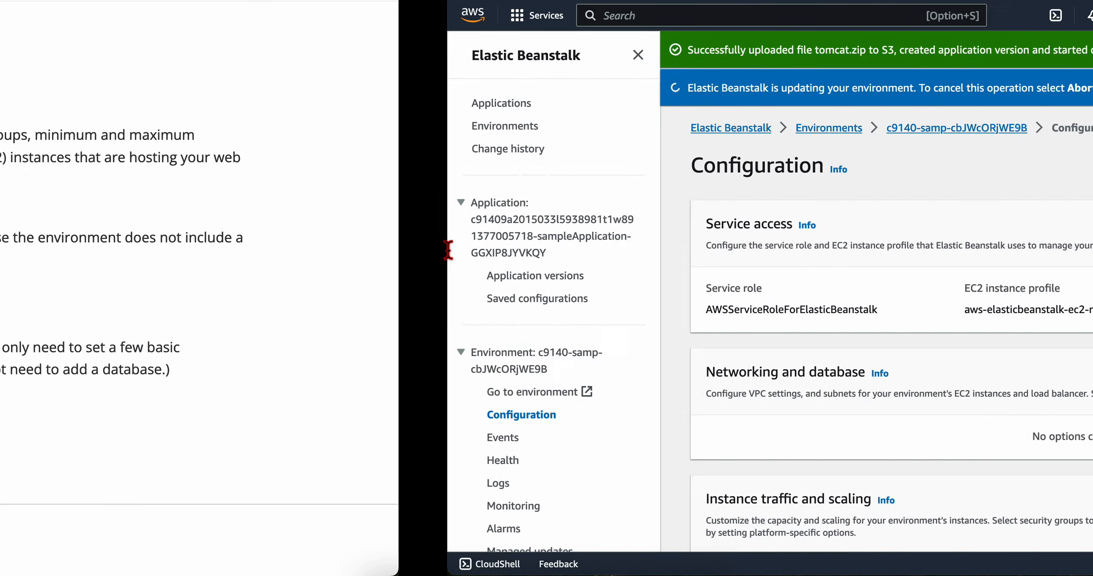
# - Examine the environment's Configuration page, including networking and database, instance traffic and scaling, load balancer, updates and platform software settings
pyautogui.scroll(-2, 418, 300)
pyautogui.scroll(1, 419, 303)
pyautogui.scroll(1, 419, 304)
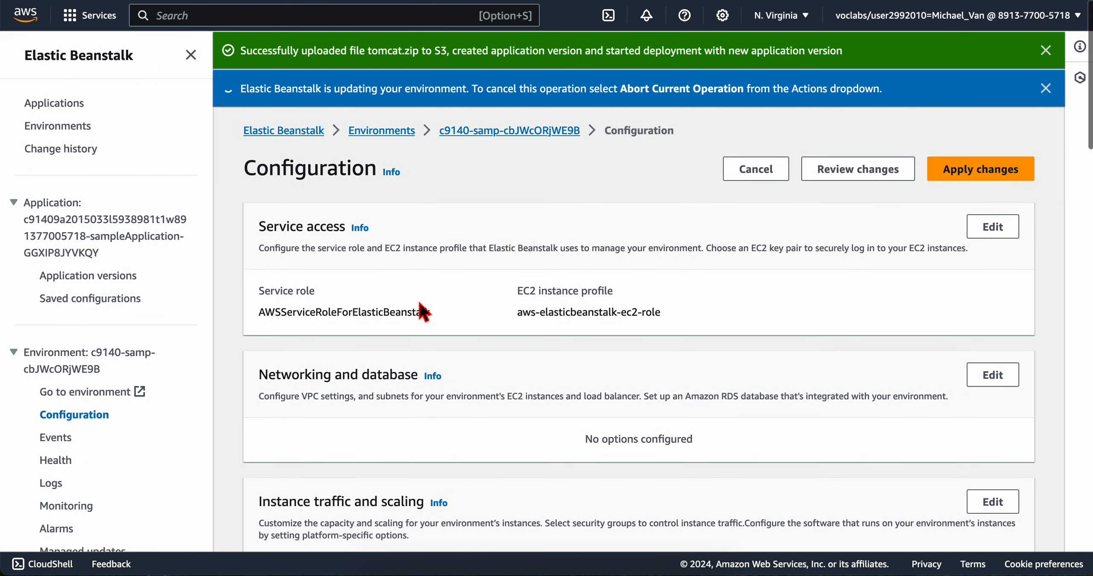
pyautogui.moveTo(259, 374); pyautogui.dragTo(373, 386)
pyautogui.click(371, 386)
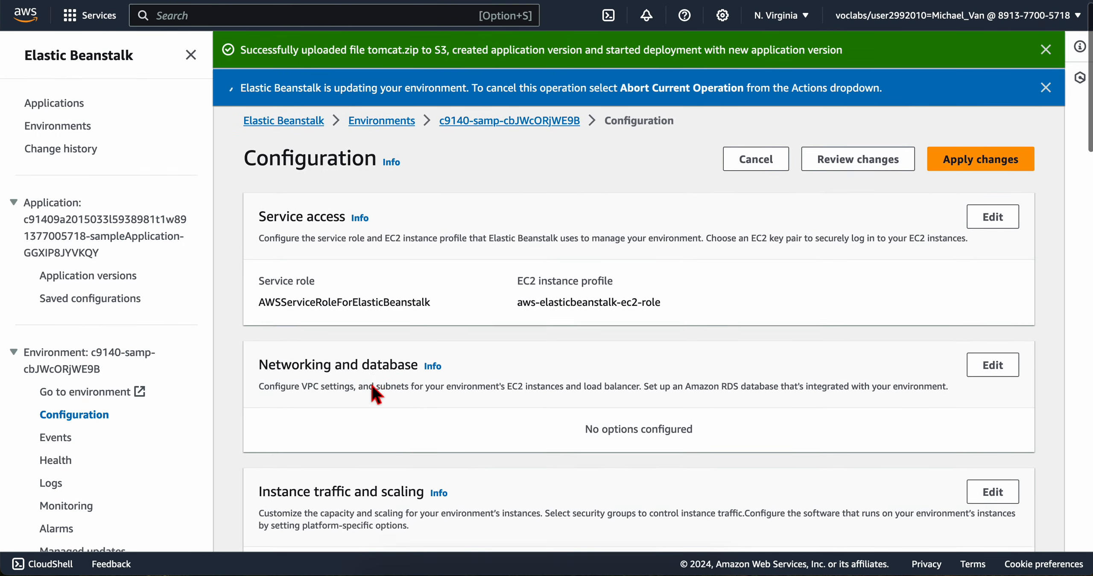
pyautogui.scroll(-3, 370, 381)
pyautogui.hotkey('ctrl', 'Left')
pyautogui.hotkey('ctrl', 'Right')
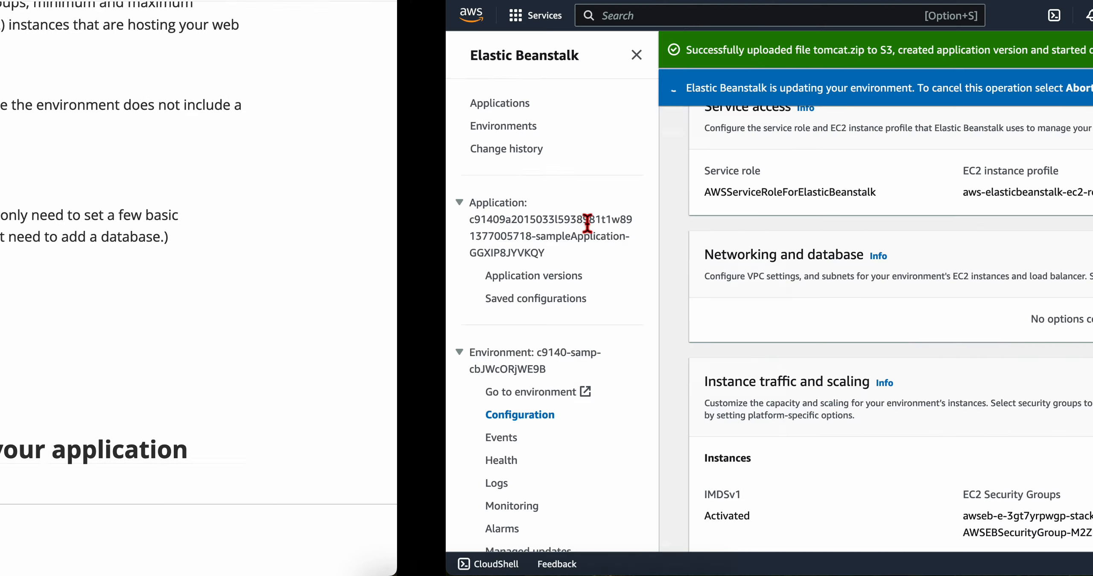
pyautogui.scroll(-1, 633, 361)
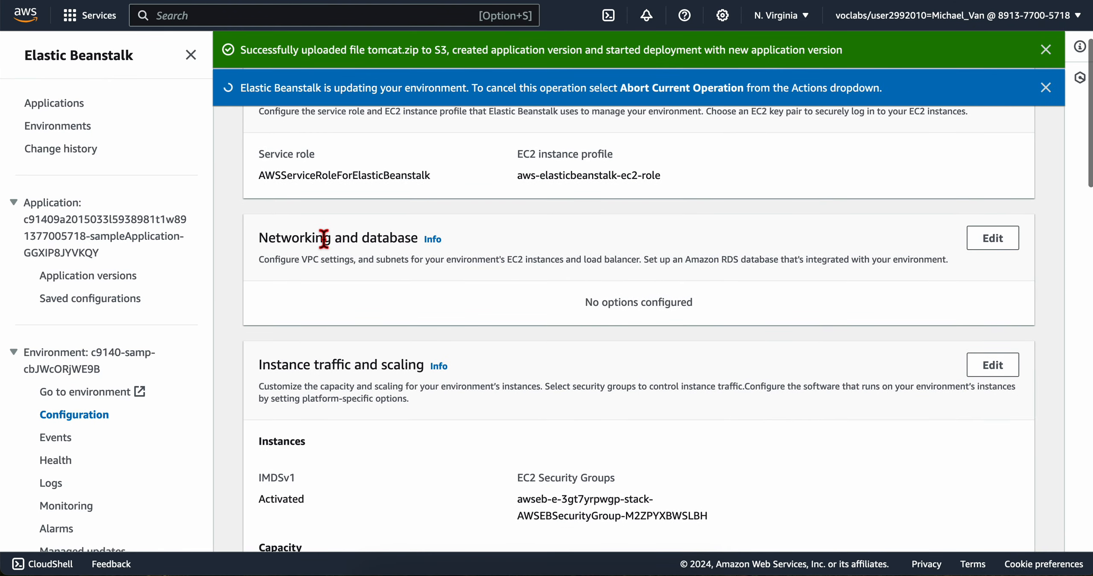
pyautogui.scroll(2, 427, 420)
pyautogui.scroll(-20, 427, 427)
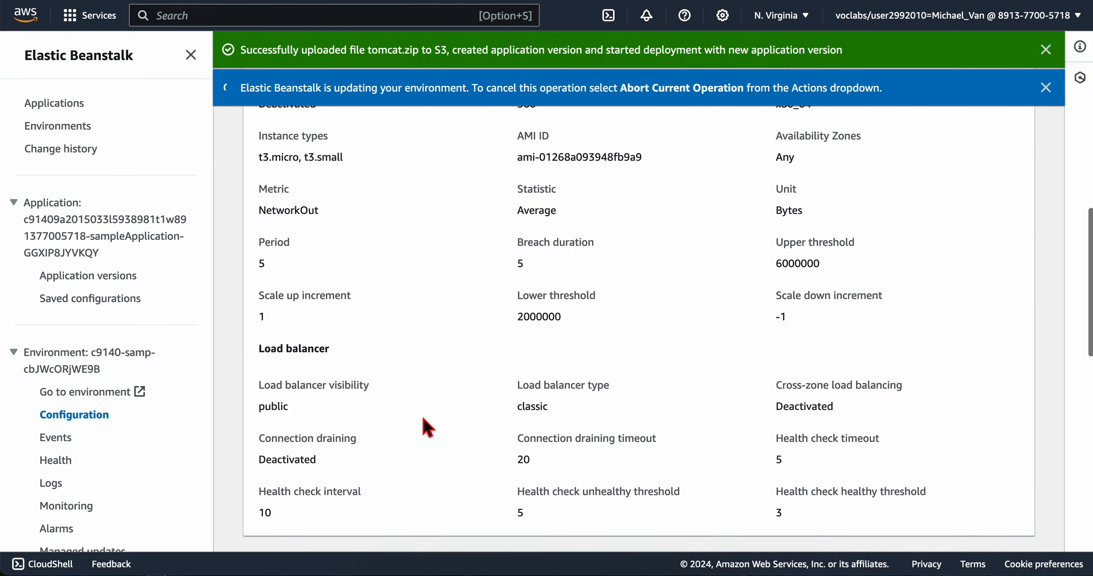
pyautogui.scroll(-1, 427, 427)
pyautogui.scroll(-9, 366, 423)
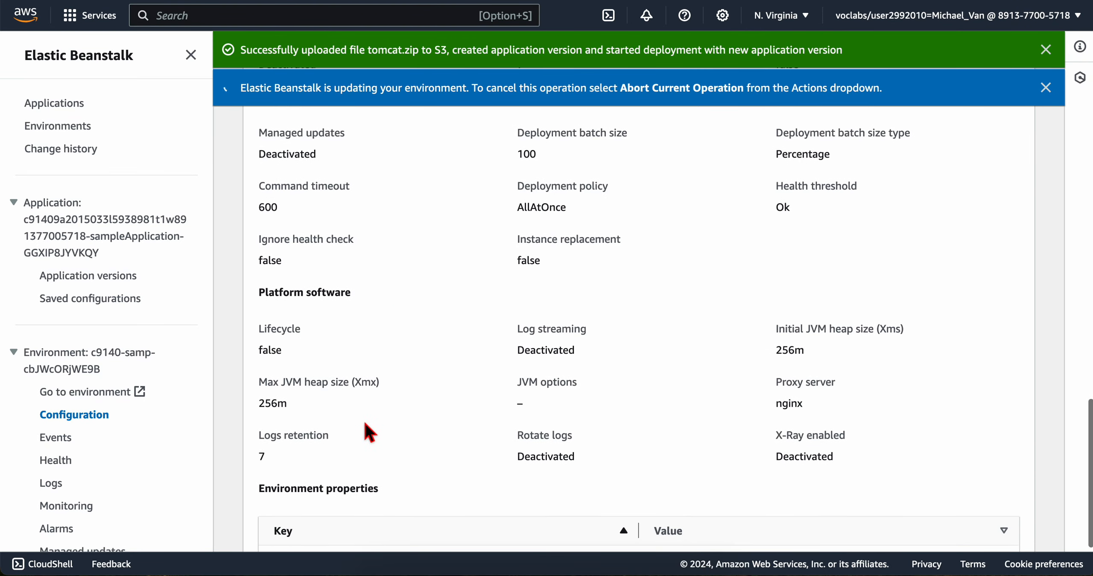
pyautogui.scroll(20, 362, 419)
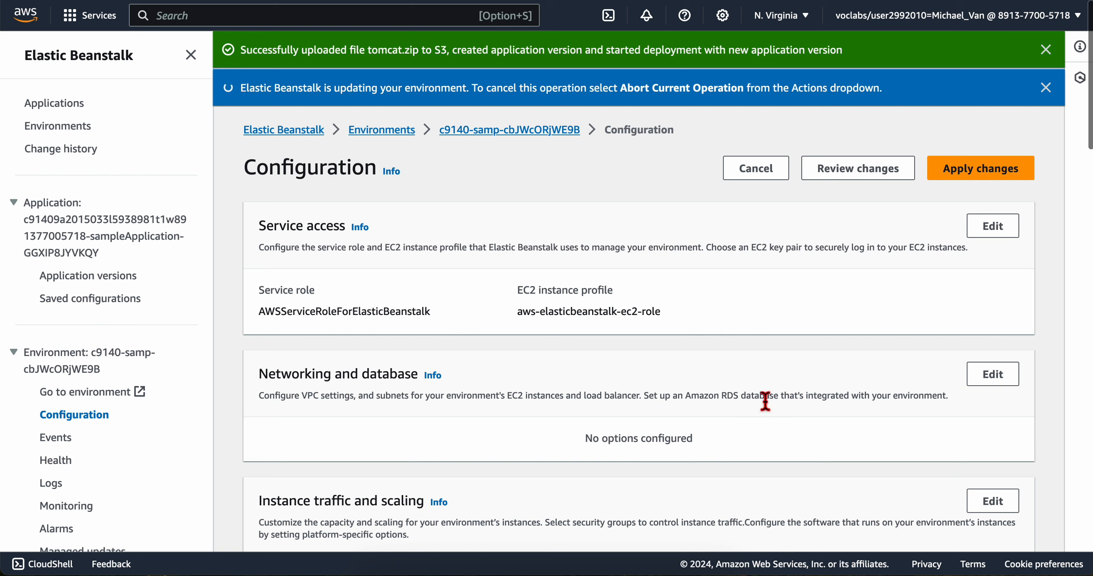
# - Open the Networking and database configuration for editing, review its VPC, instance and database settings, and cancel without applying
pyautogui.click(996, 377)
pyautogui.scroll(-2, 542, 361)
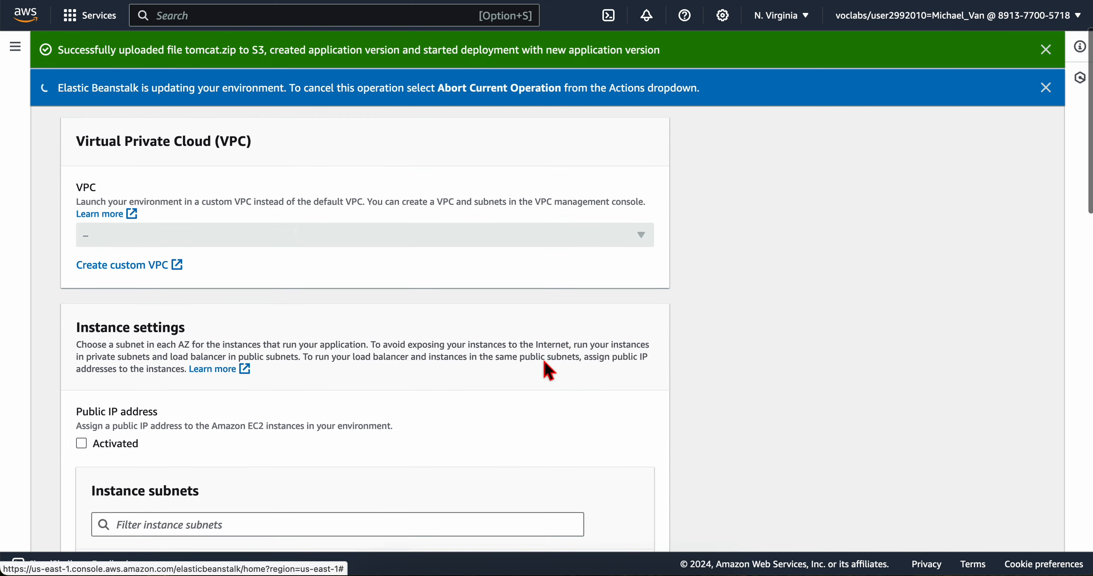
pyautogui.hotkey('ctrl', 'Left')
pyautogui.scroll(-1, 399, 295)
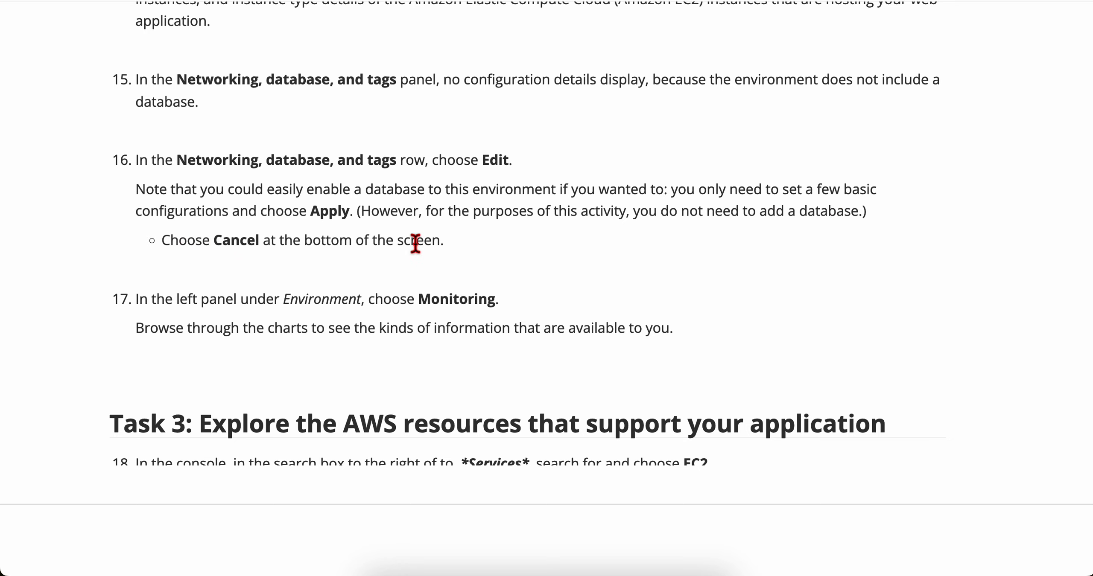
pyautogui.hotkey('ctrl', 'Right')
pyautogui.scroll(-15, 669, 389)
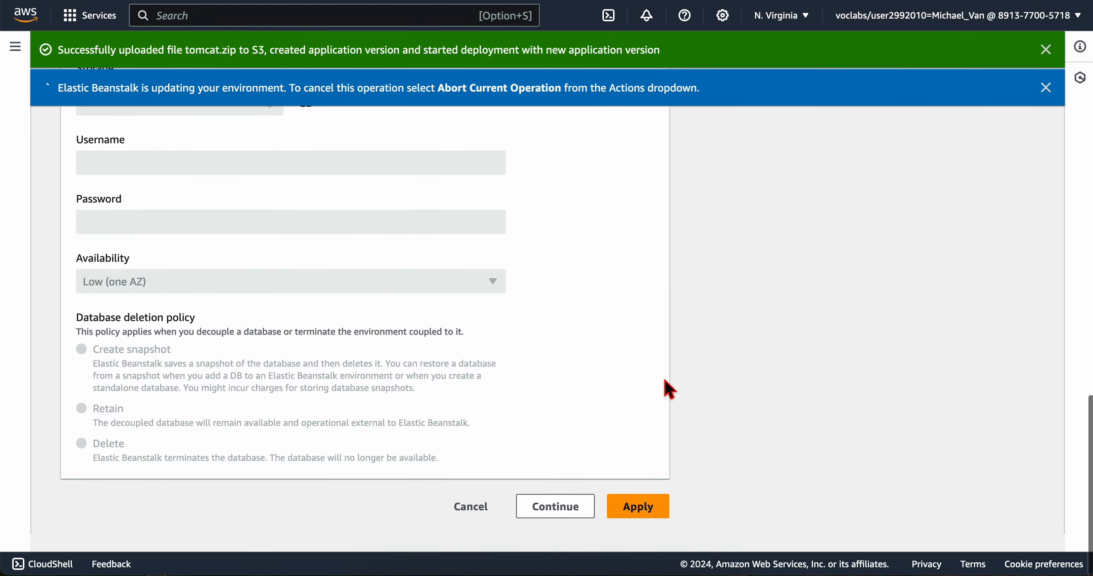
pyautogui.click(489, 523)
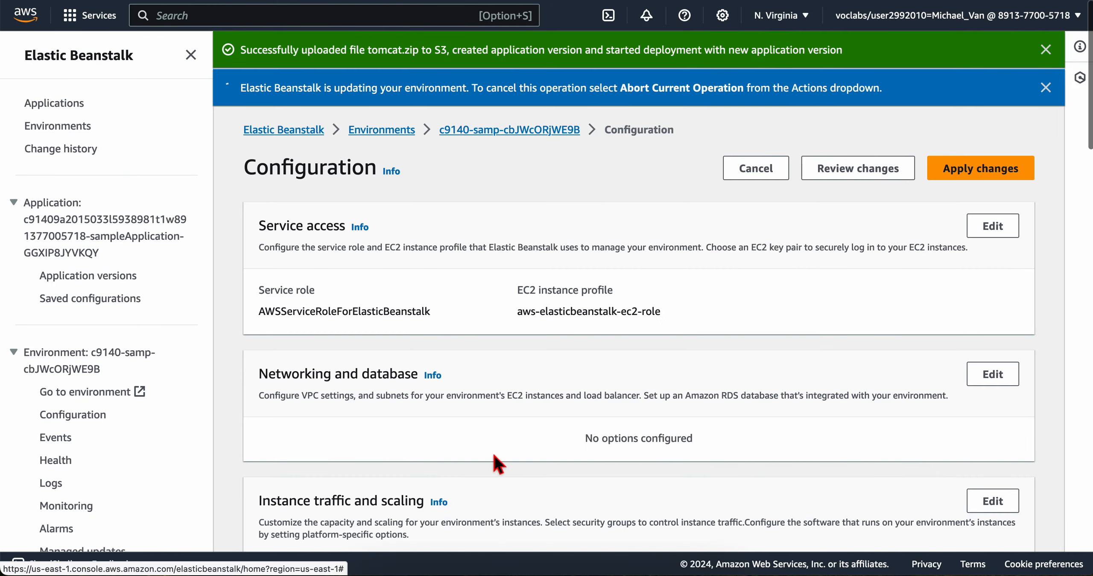
pyautogui.scroll(-3, 496, 457)
pyautogui.scroll(2, 495, 457)
# - Check step 17 of the instructions and open the environment's Monitoring page
pyautogui.hotkey('ctrl', 'Left')
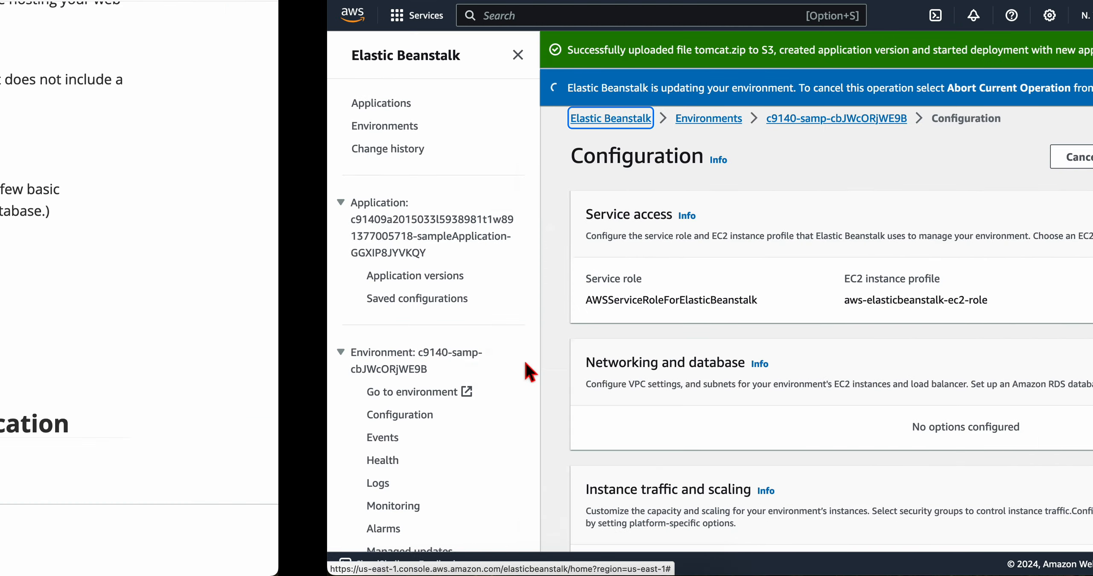
pyautogui.scroll(-3, 366, 445)
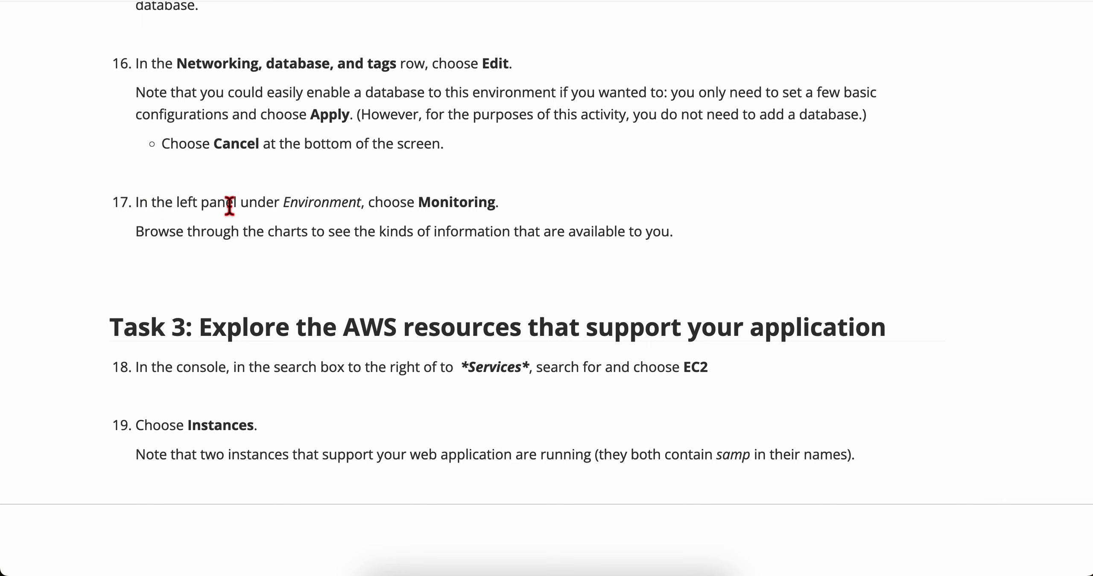
pyautogui.hotkey('ctrl', 'Right')
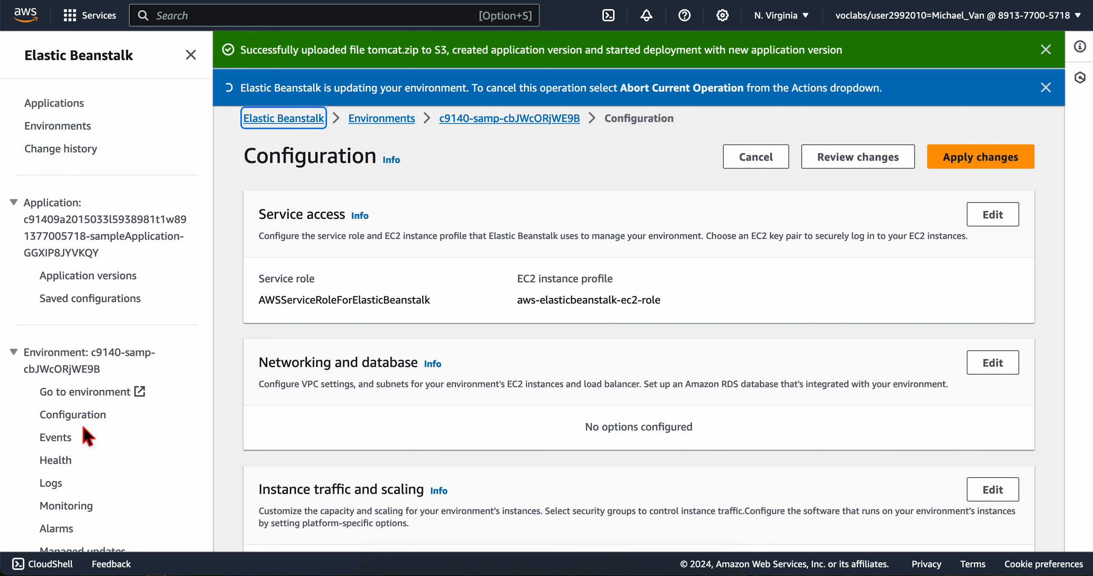
pyautogui.scroll(-3, 88, 435)
pyautogui.click(64, 389)
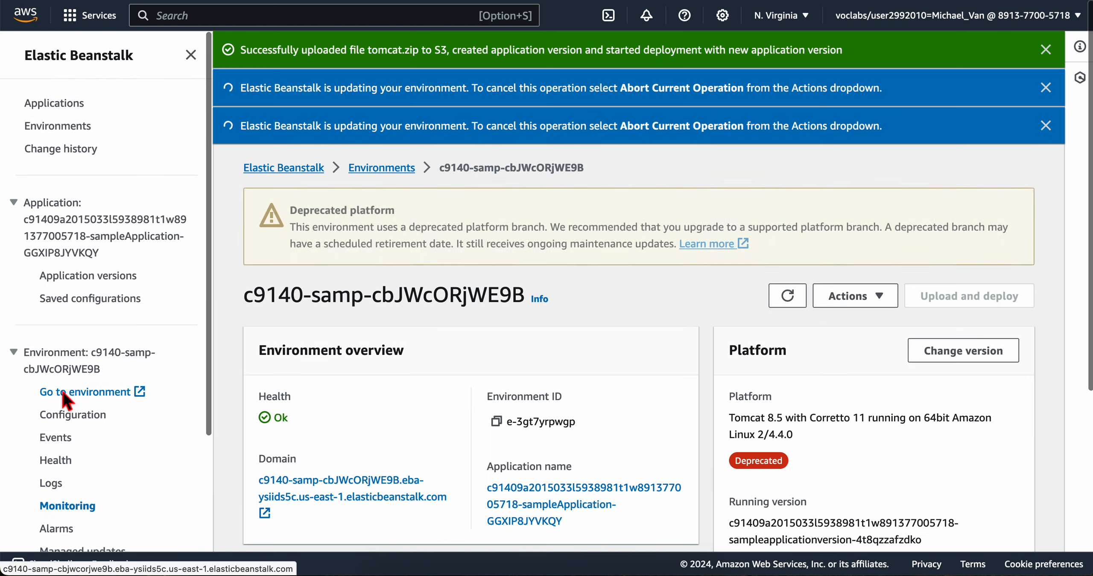
pyautogui.scroll(-2, 395, 432)
pyautogui.scroll(2, 395, 432)
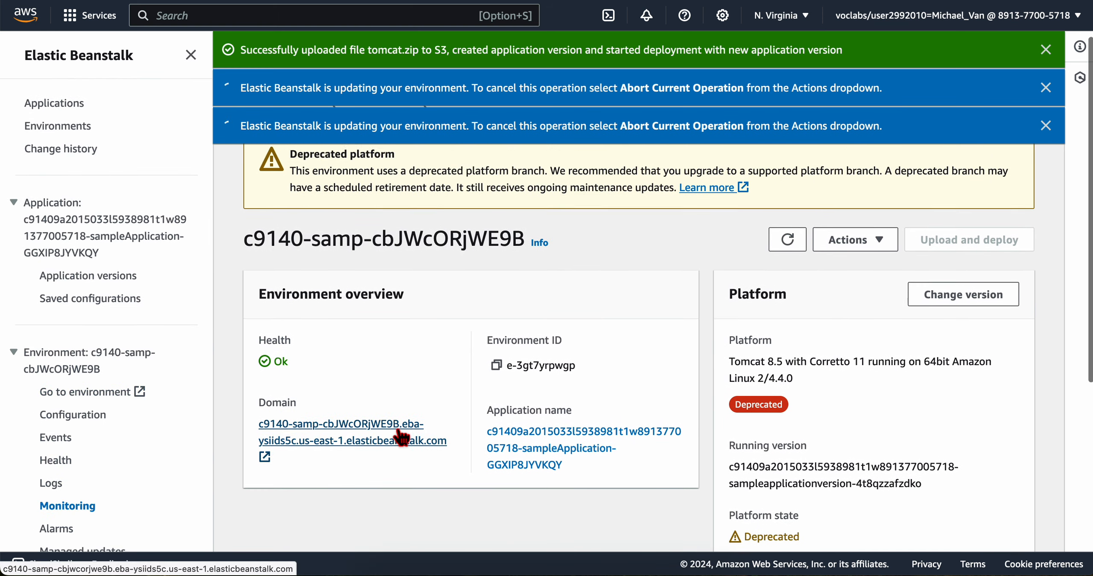
pyautogui.scroll(-3, 395, 432)
pyautogui.scroll(2, 395, 428)
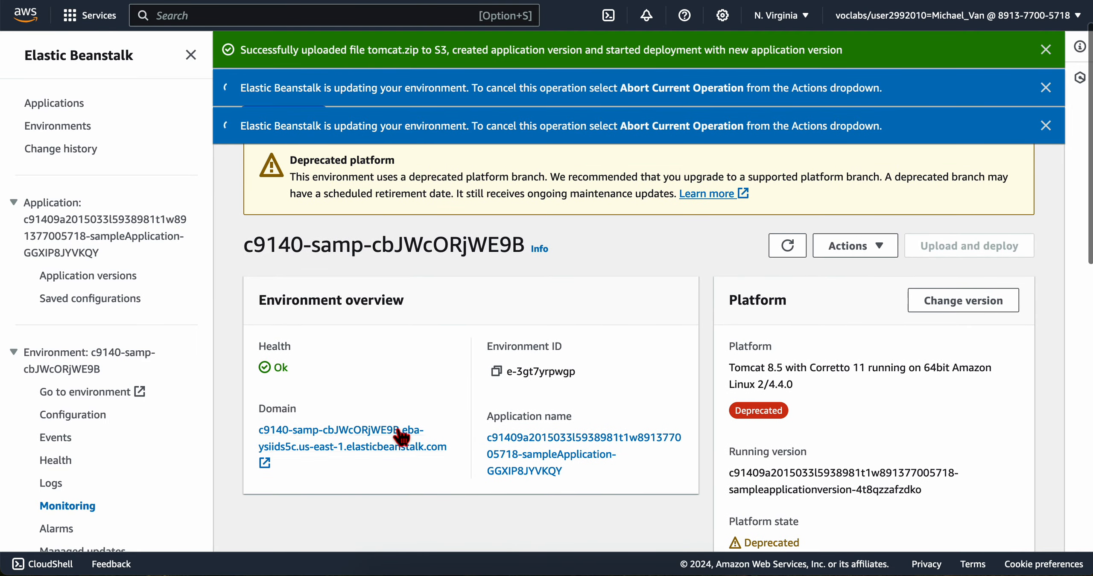
# - Reread step 17 and examine the Service metrics charts for environment health, CPU utilization, network in and network out
pyautogui.hotkey('ctrl', 'Left')
pyautogui.scroll(-1, 366, 332)
pyautogui.moveTo(147, 199); pyautogui.dragTo(715, 203)
pyautogui.click(315, 198)
pyautogui.click(715, 203)
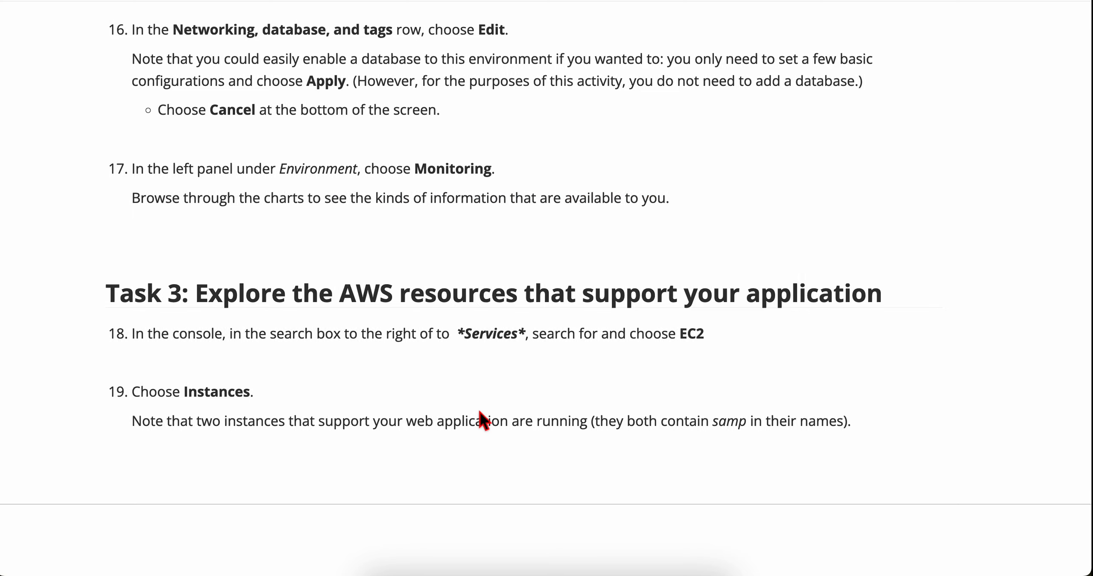
pyautogui.hotkey('ctrl', 'Right')
pyautogui.scroll(-12, 474, 417)
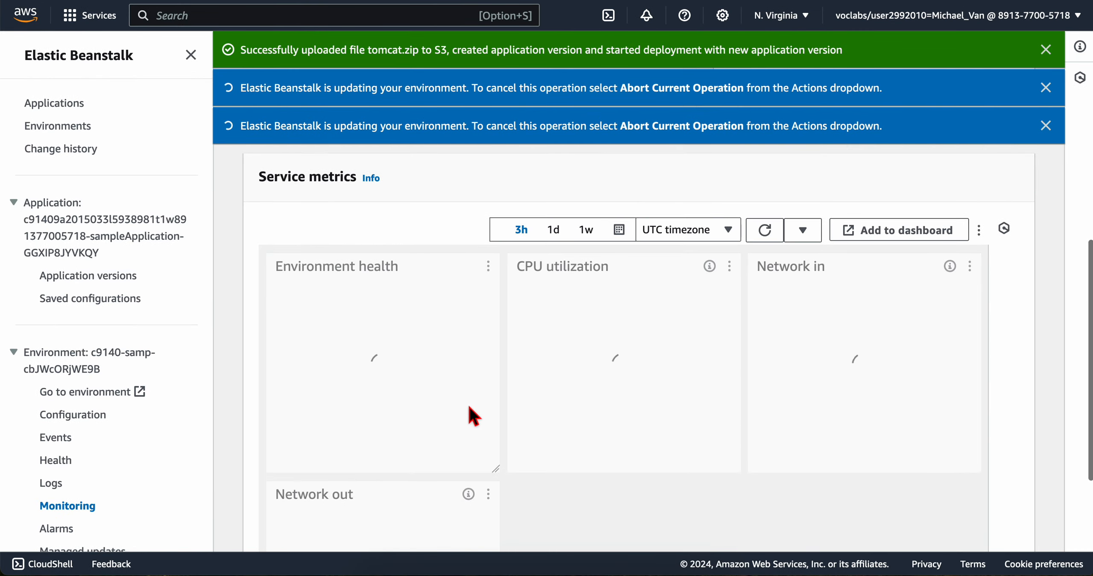
pyautogui.scroll(2, 352, 282)
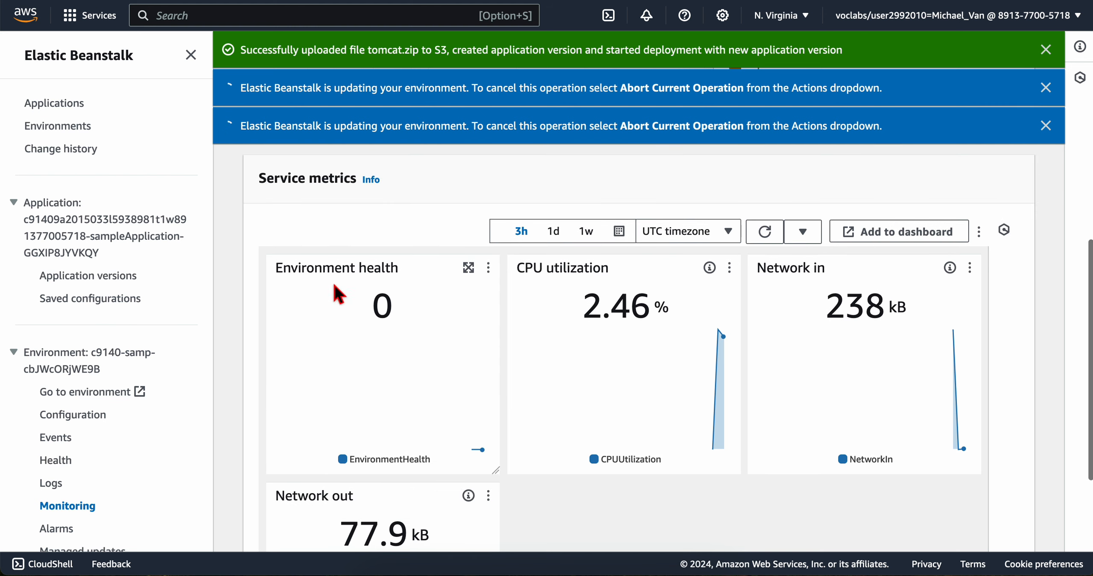
pyautogui.scroll(-2, 620, 367)
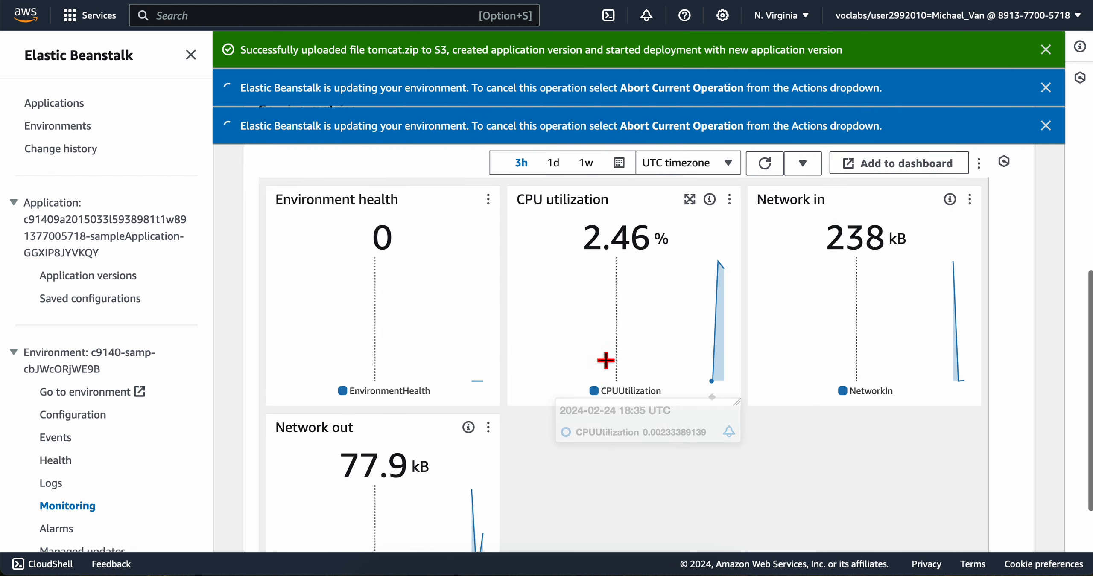
pyautogui.scroll(-1, 572, 372)
pyautogui.scroll(1, 626, 292)
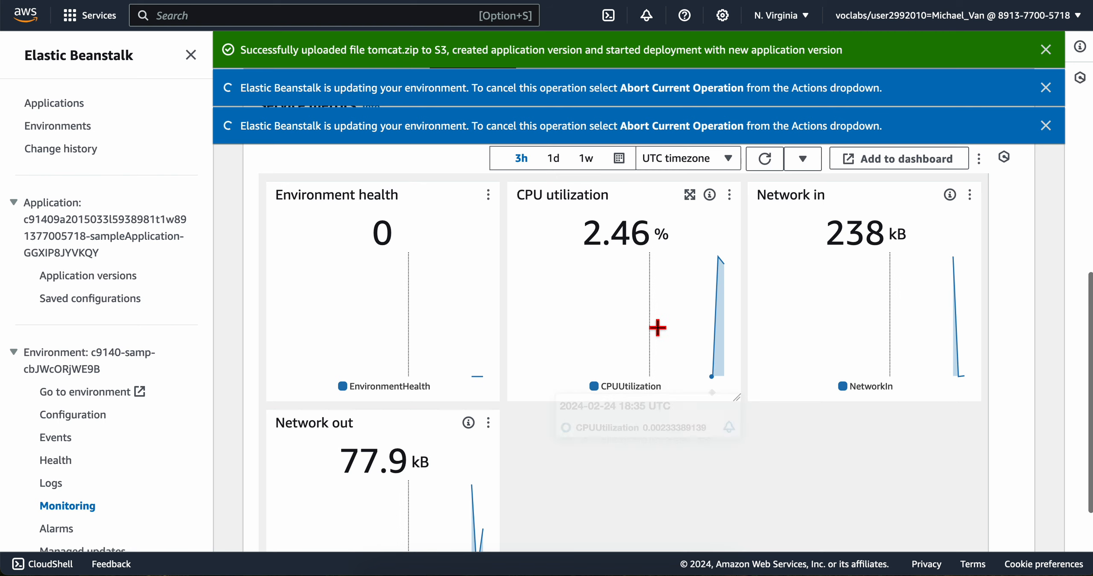
pyautogui.scroll(-1, 654, 317)
pyautogui.scroll(-3, 676, 427)
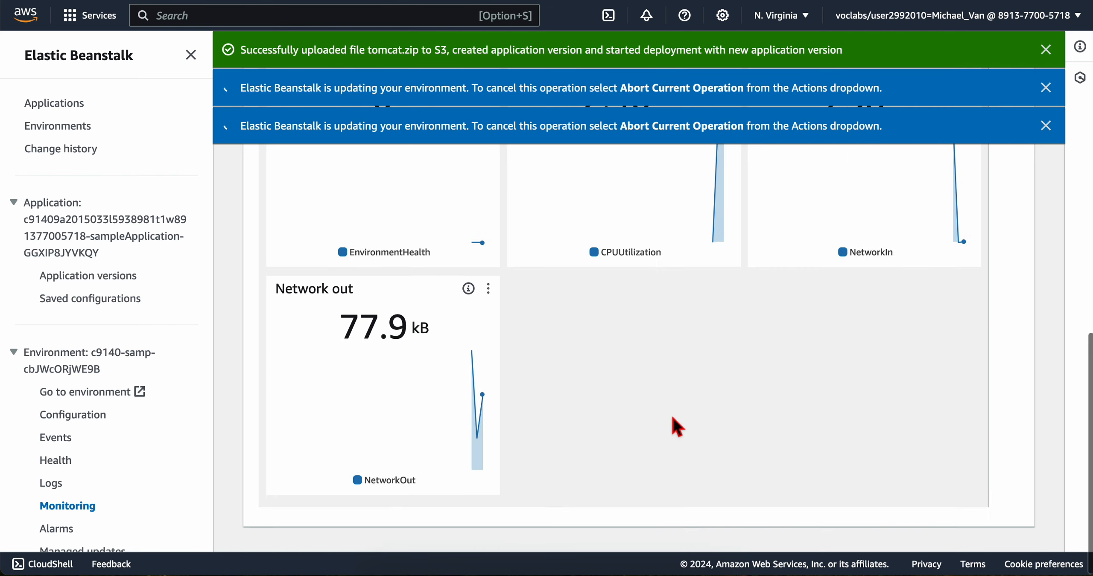
pyautogui.scroll(5, 390, 427)
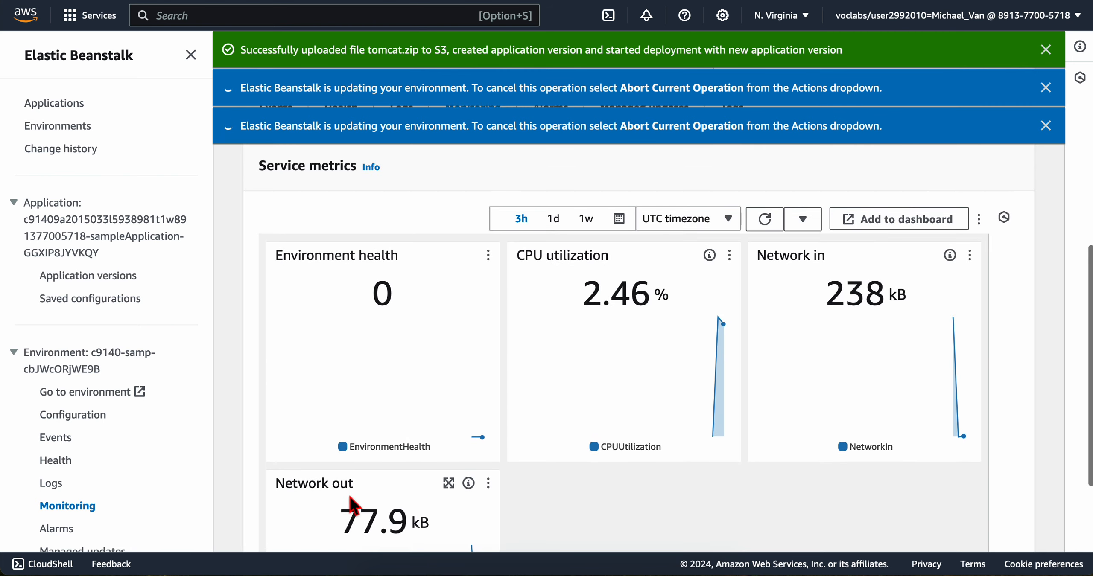
pyautogui.scroll(-5, 354, 478)
pyautogui.scroll(7, 354, 401)
pyautogui.scroll(-4, 353, 473)
pyautogui.scroll(-4, 353, 473)
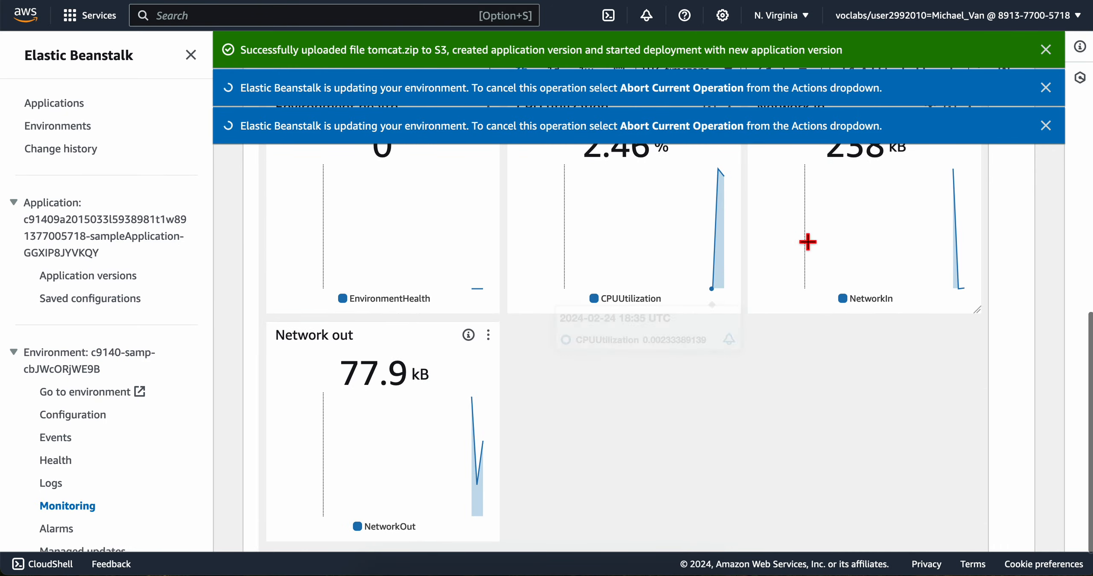
pyautogui.scroll(4, 676, 368)
pyautogui.scroll(-3, 676, 368)
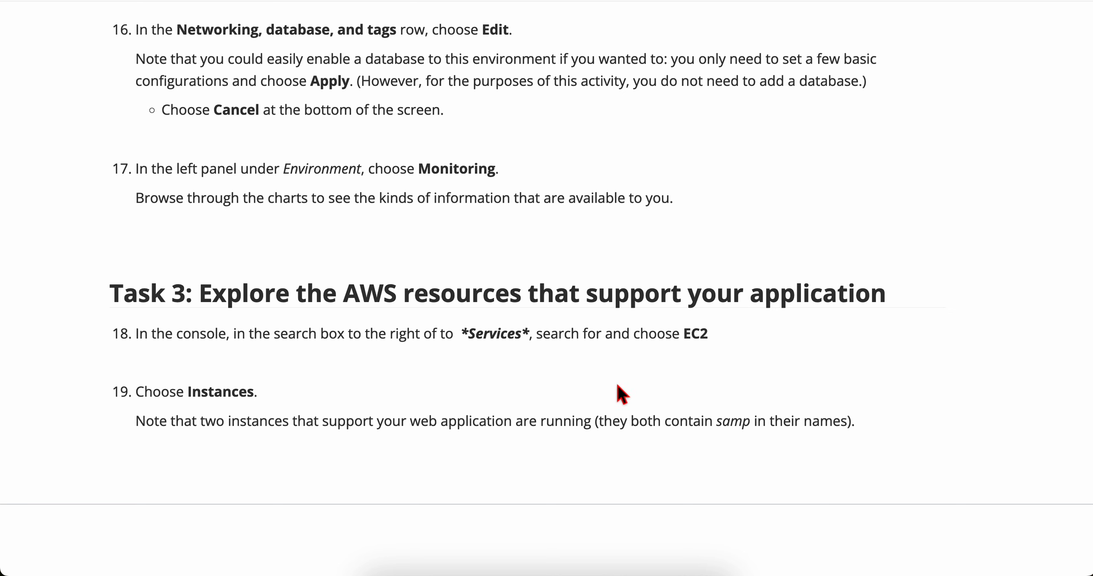
# - Capture a screenshot of the console area showing the environment's Service metrics charts
pyautogui.scroll(-3, 536, 444)
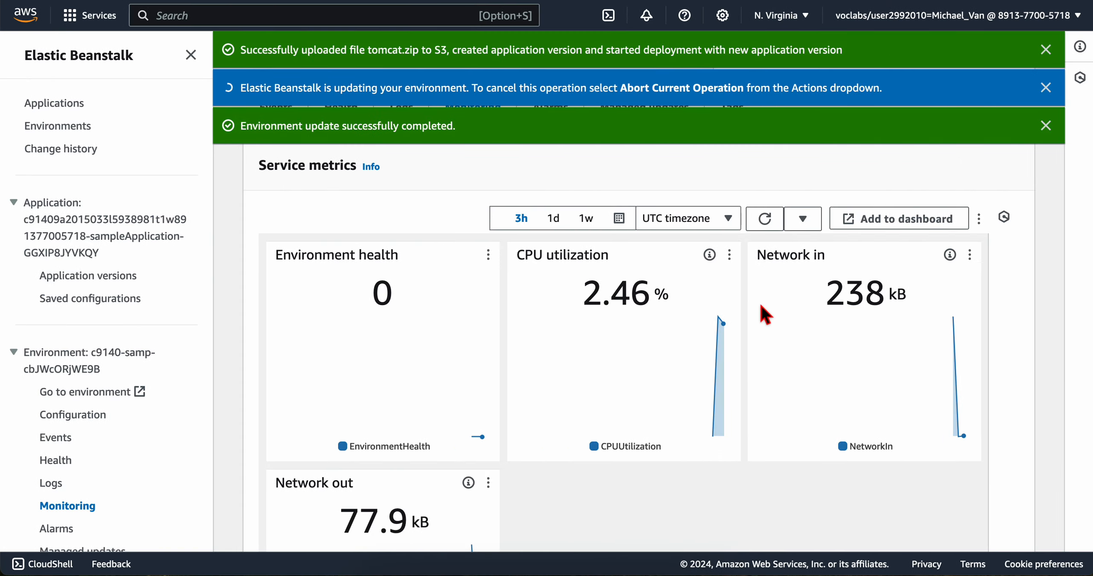
pyautogui.scroll(-1, 683, 463)
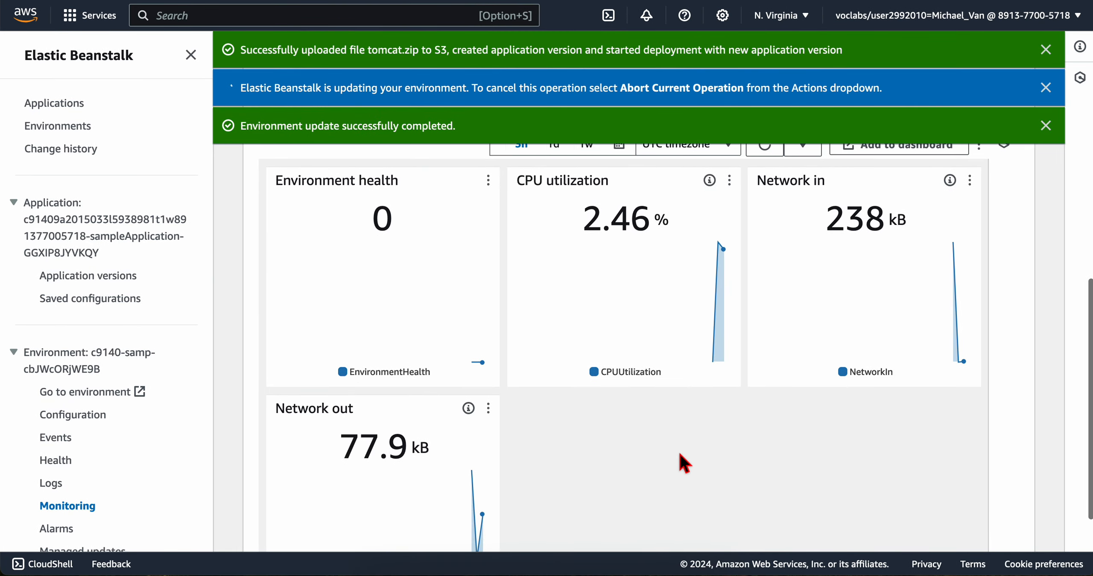
pyautogui.press('super+shift+4')
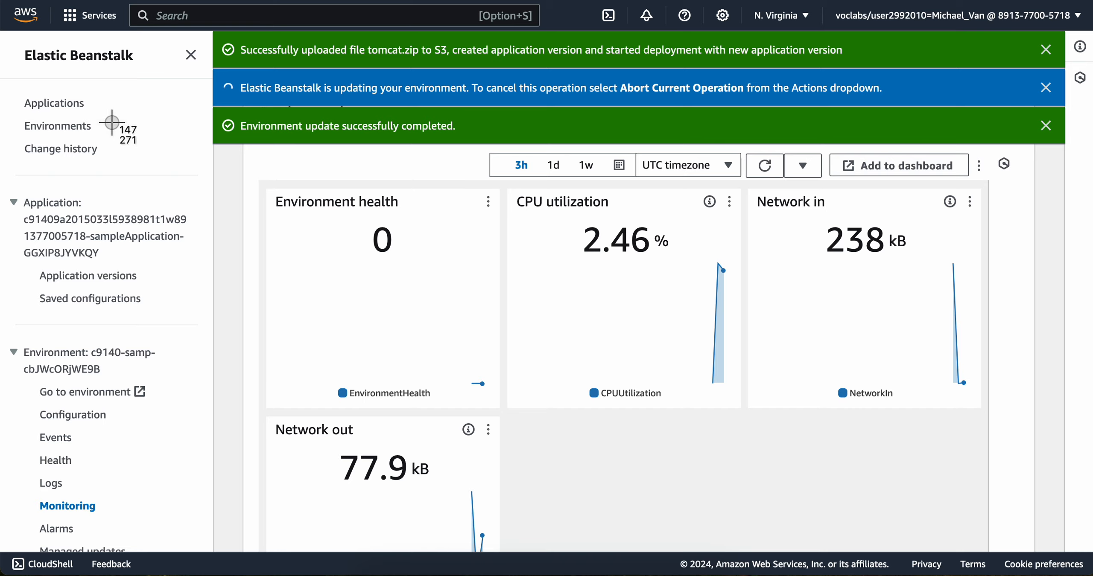
pyautogui.moveTo(15, 3); pyautogui.dragTo(1076, 549)
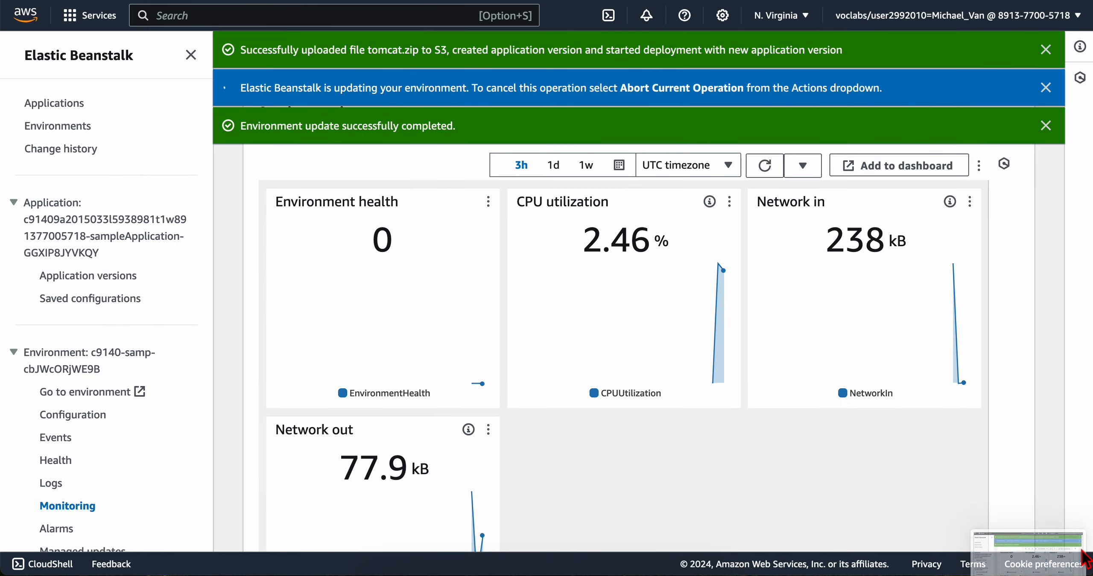
# - Read steps 18 to 20 of Task 3 in the instructions, then open the AWS Console Home
pyautogui.hotkey('ctrl', 'Left')
pyautogui.scroll(2, 495, 344)
pyautogui.scroll(-5, 498, 342)
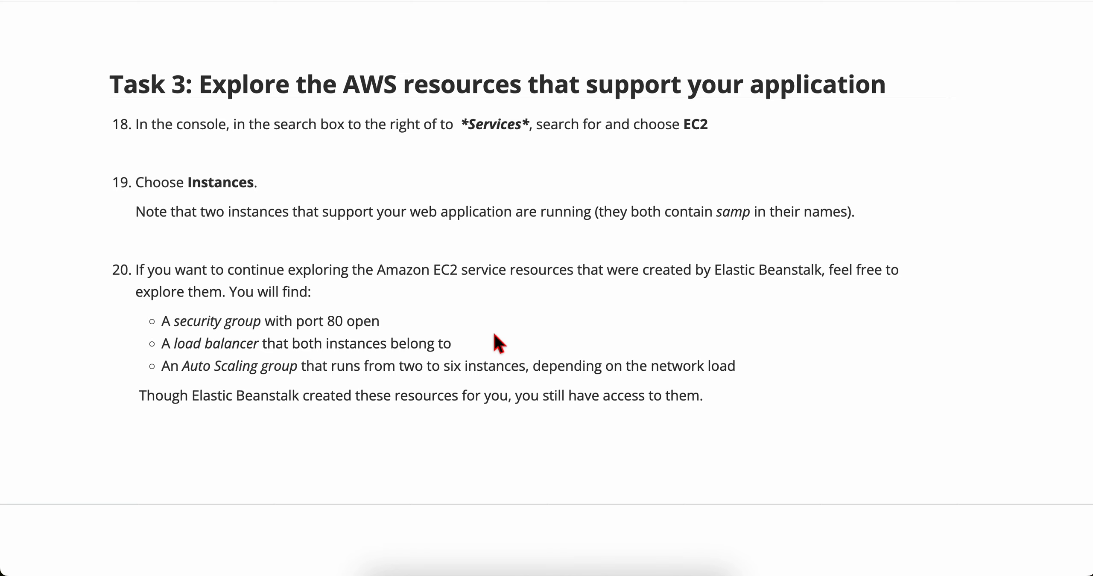
pyautogui.hotkey('ctrl', 'Right')
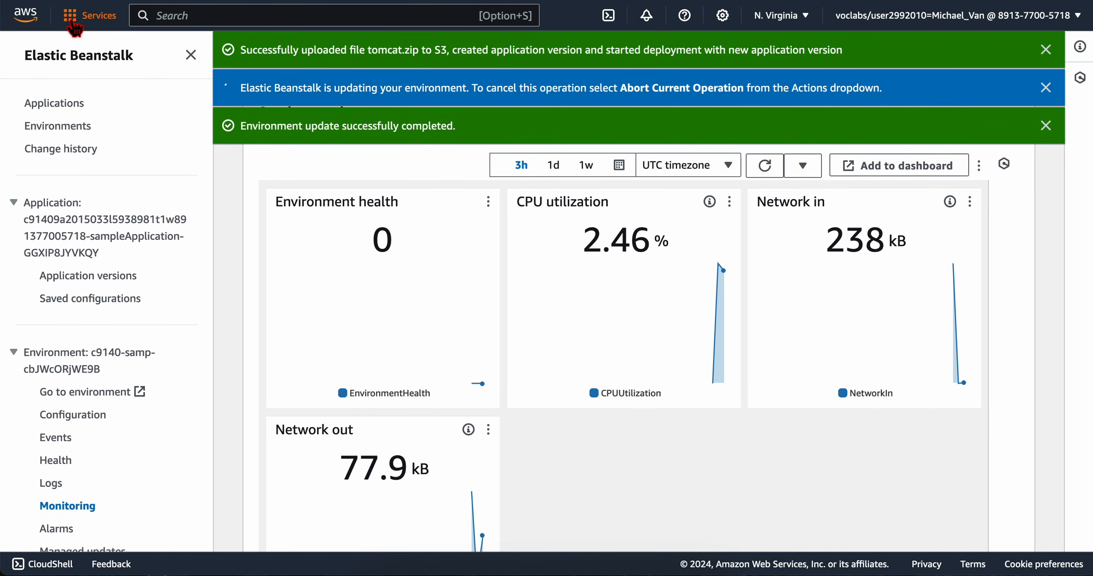
pyautogui.rightClick(34, 16)
pyautogui.click(58, 24)
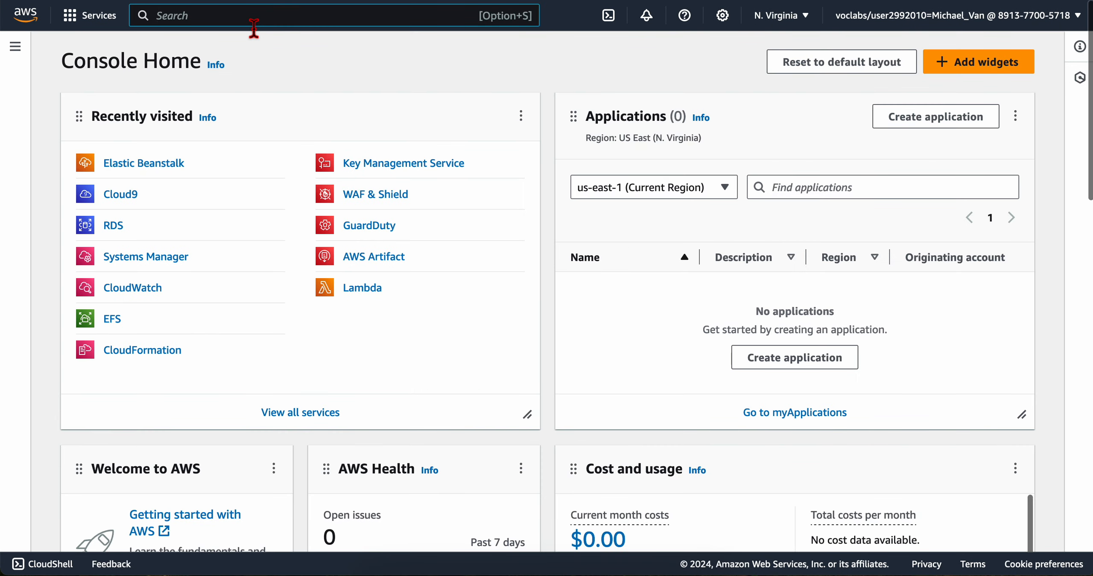
# - Search the console for ec2 and open the EC2 service
pyautogui.click(253, 19)
pyautogui.write('ec2')
pyautogui.click(390, 144)
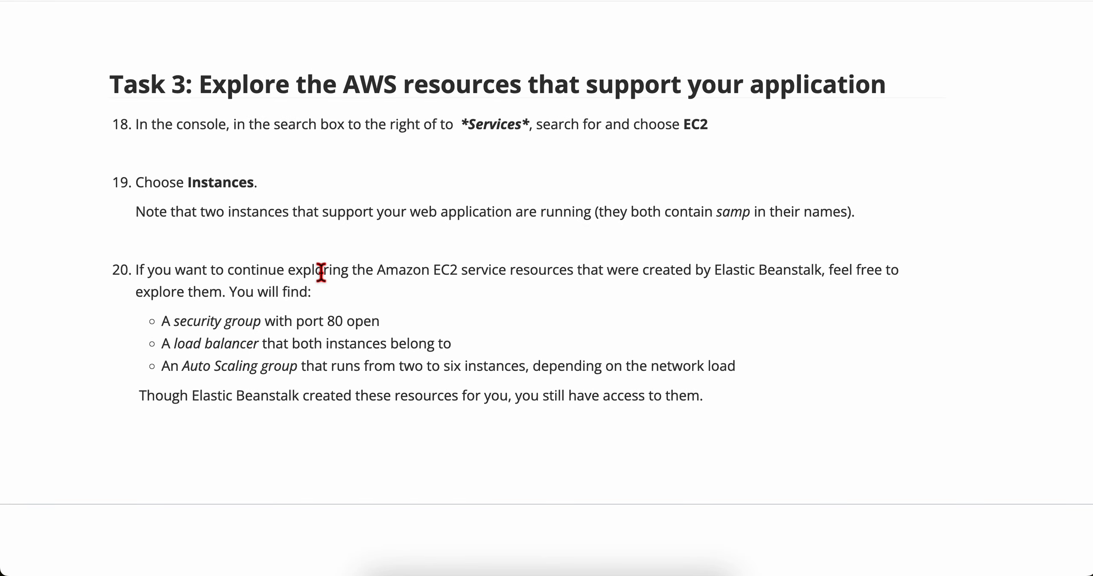
# - Check step 19 of the instructions and open the EC2 Instances list
pyautogui.scroll(-2, 321, 274)
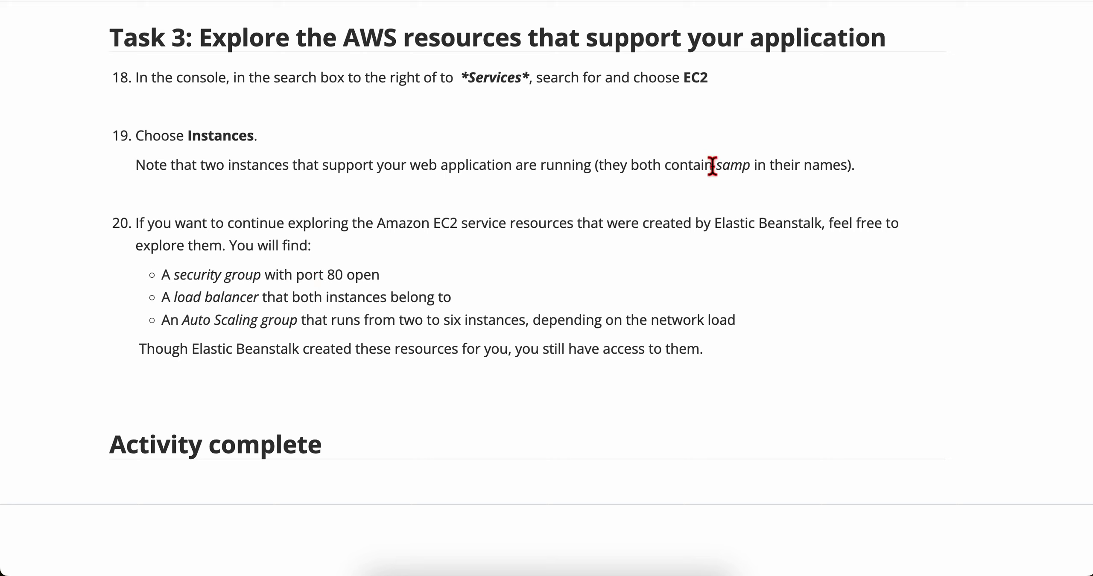
pyautogui.hotkey('ctrl', 'Right')
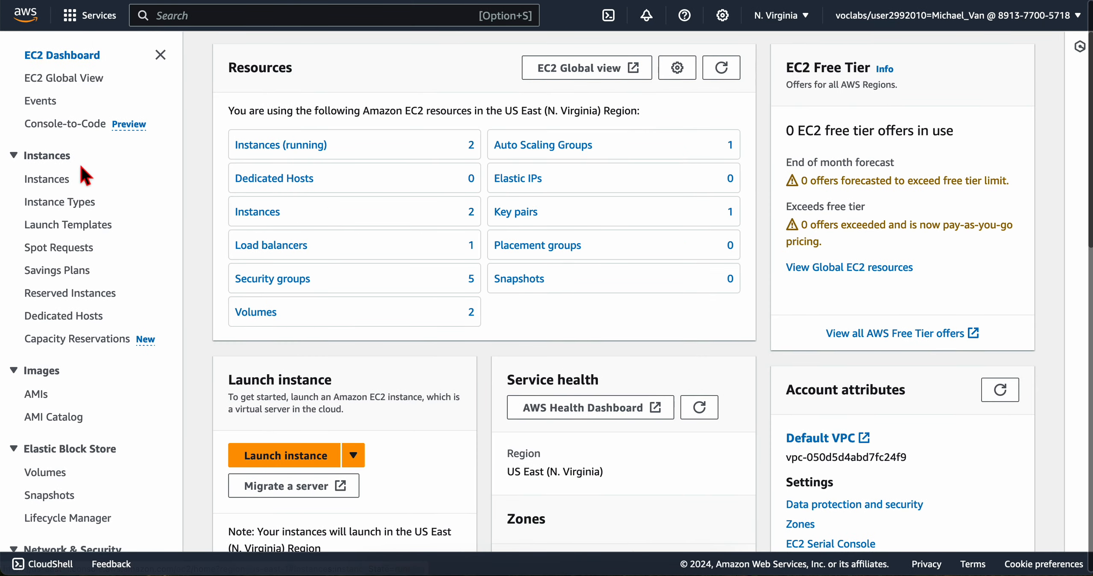
pyautogui.click(59, 179)
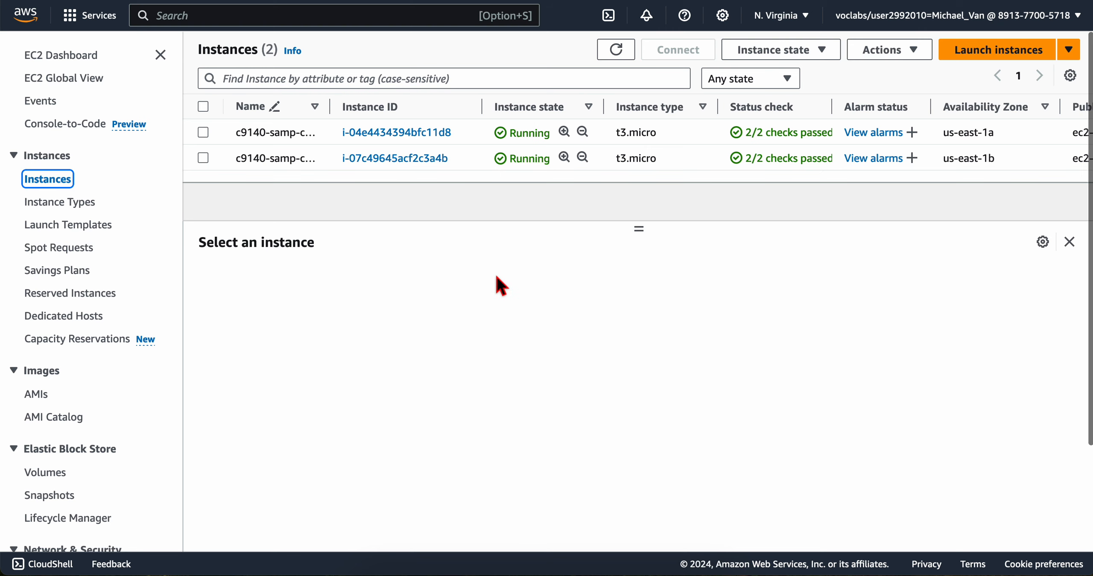
# - Read step 20 and the closing Activity complete section of the lab instructions
pyautogui.hotkey('ctrl', 'Left')
pyautogui.scroll(-2, 435, 373)
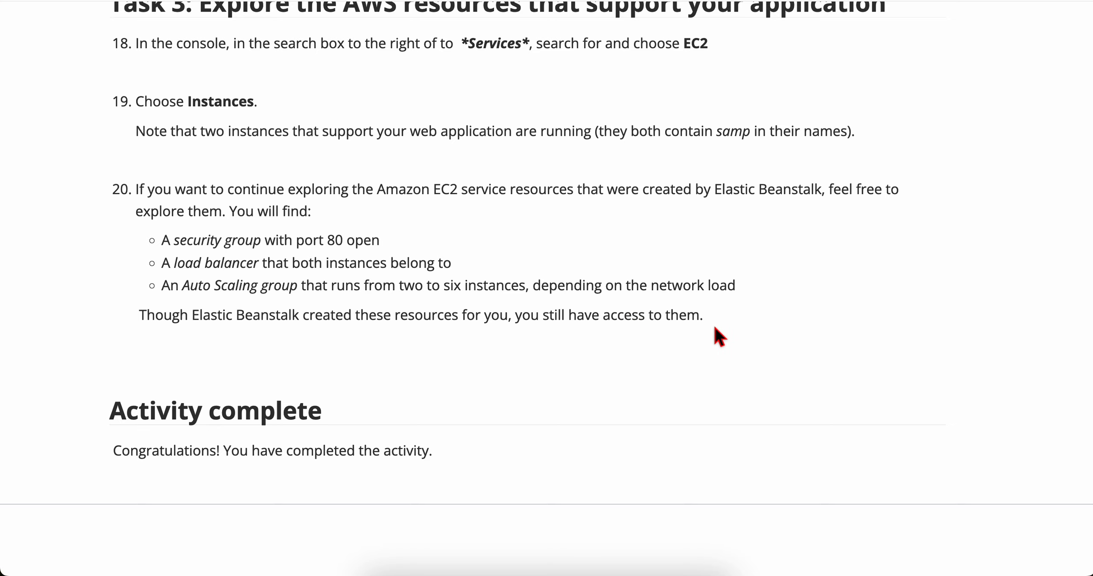
pyautogui.scroll(-1, 715, 328)
pyautogui.scroll(1, 714, 328)
pyautogui.scroll(-5, 714, 331)
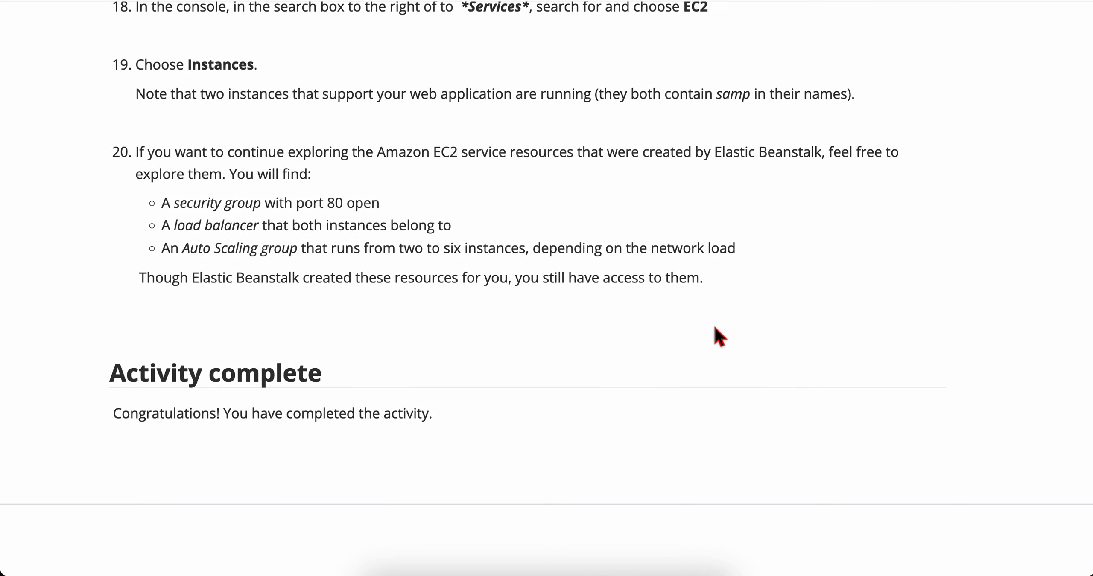
# - Open the details of the samp instance in us-east-1a and examine its instance summary
pyautogui.hotkey('ctrl', 'Right')
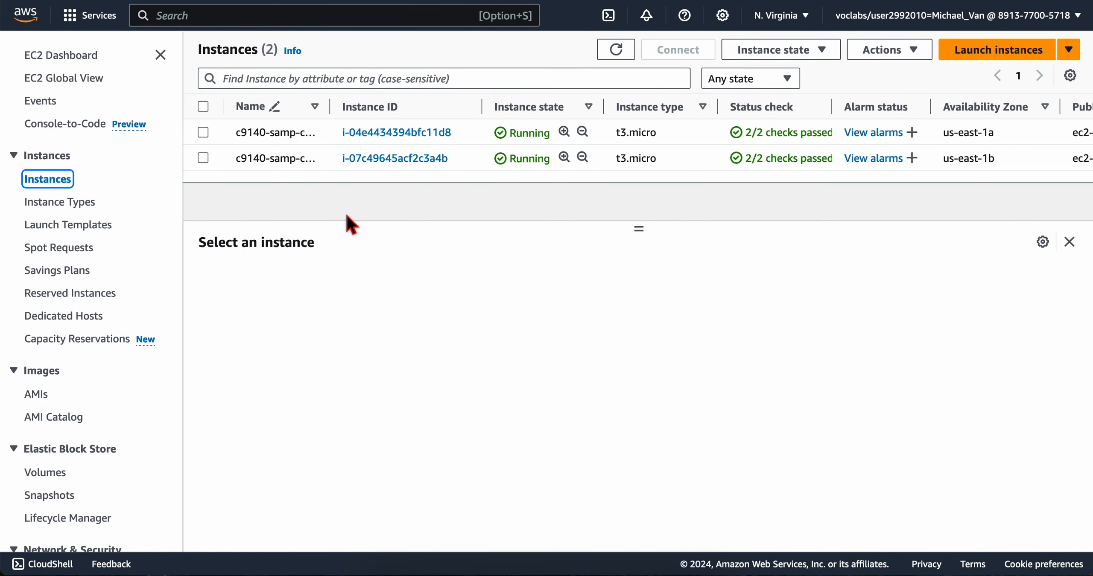
pyautogui.click(378, 133)
pyautogui.scroll(-1, 340, 301)
pyautogui.scroll(1, 340, 301)
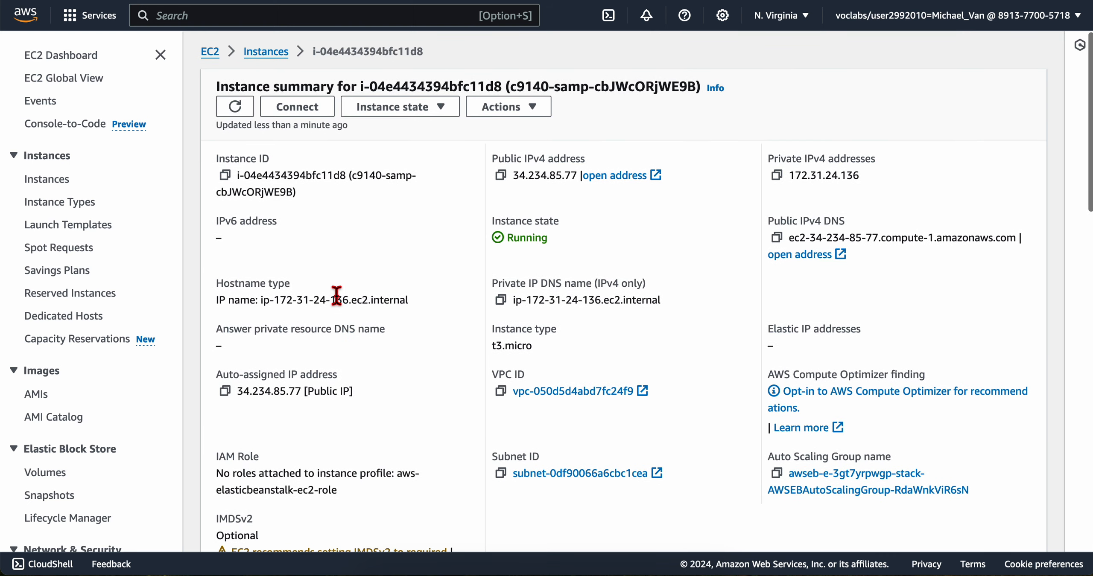
pyautogui.scroll(-1, 338, 299)
pyautogui.scroll(-1, 465, 324)
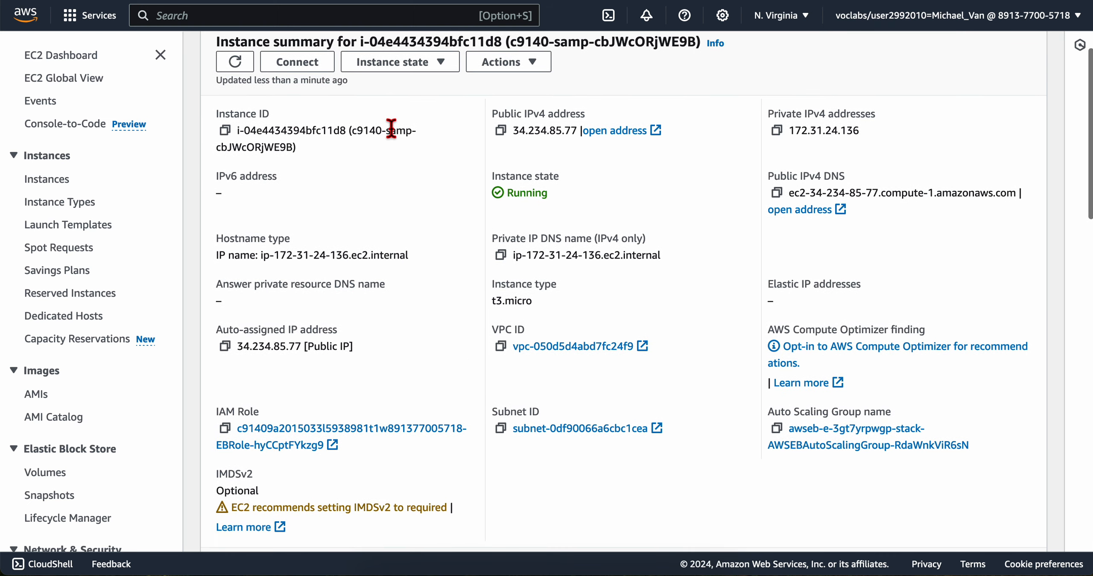
# - Examine the us-east-1a instance's summary and details through the host and placement group, capacity reservation and accelerators sections
pyautogui.scroll(-1, 530, 265)
pyautogui.scroll(-1, 587, 323)
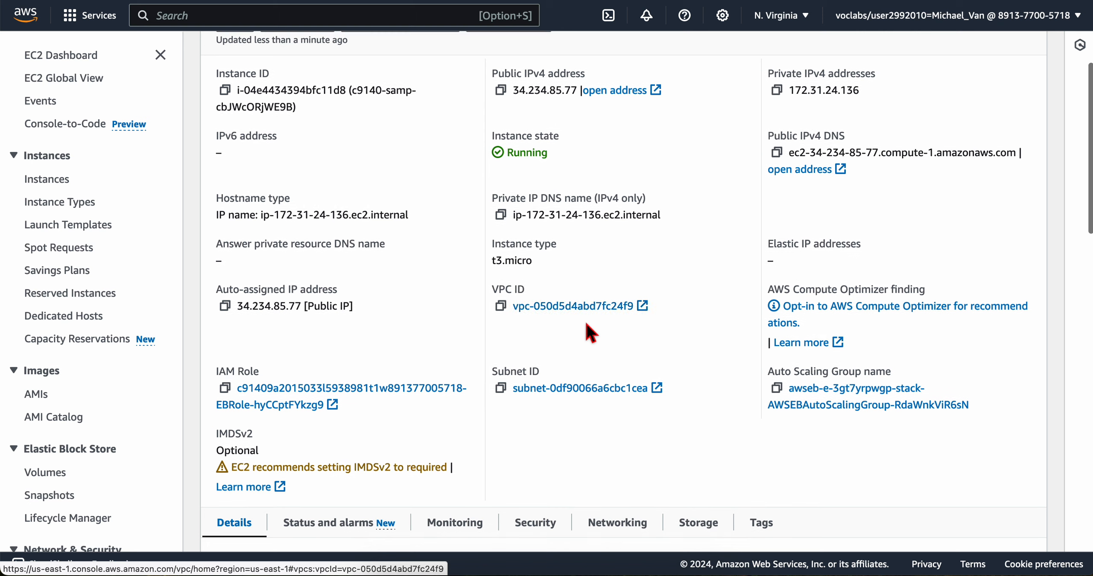
pyautogui.scroll(1, 583, 243)
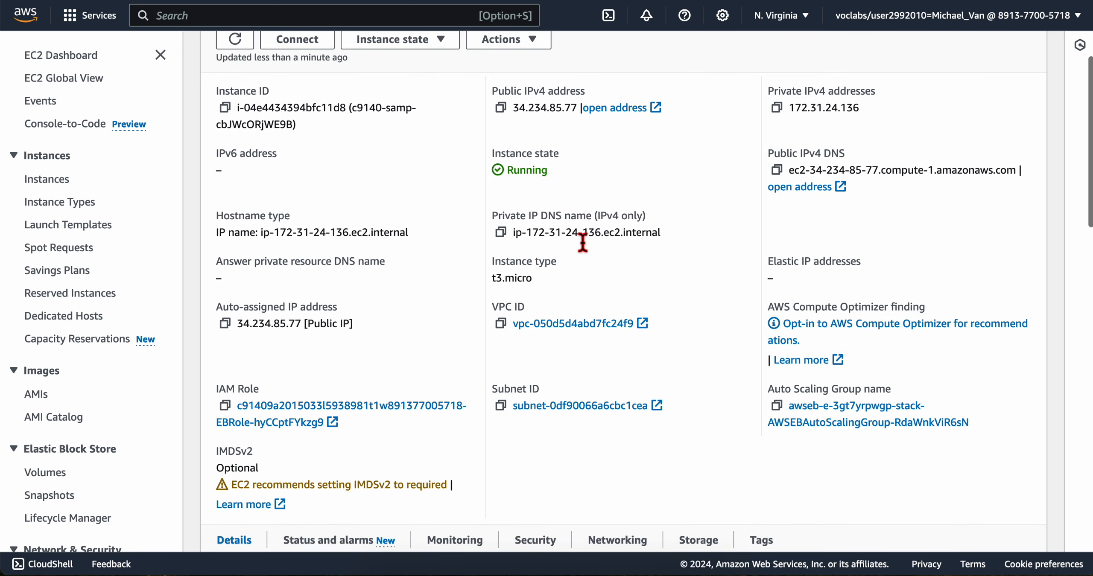
pyautogui.scroll(-2, 582, 242)
pyautogui.scroll(-15, 548, 367)
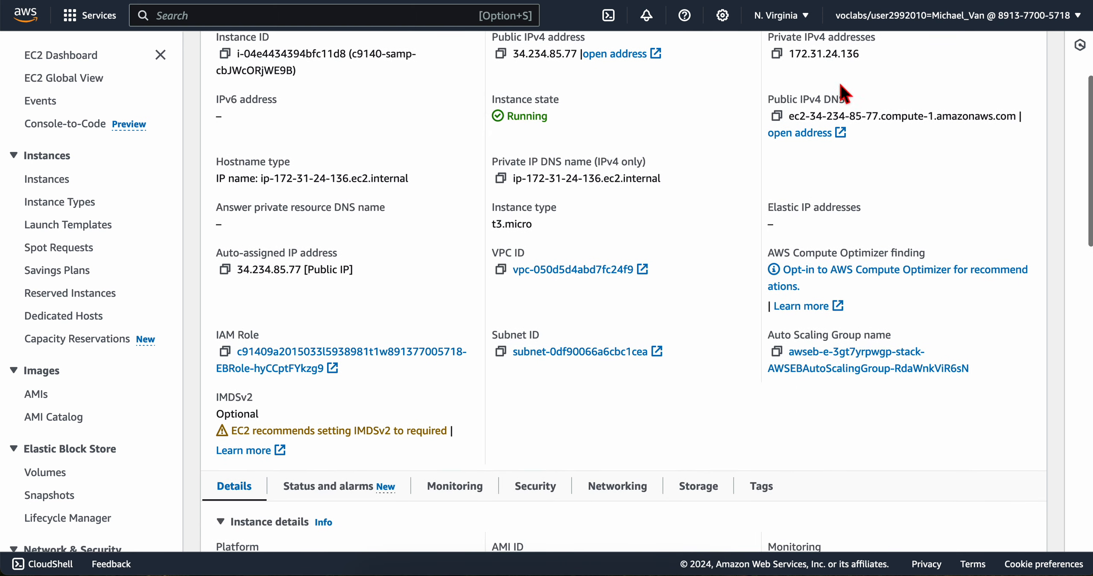
pyautogui.scroll(-4, 550, 373)
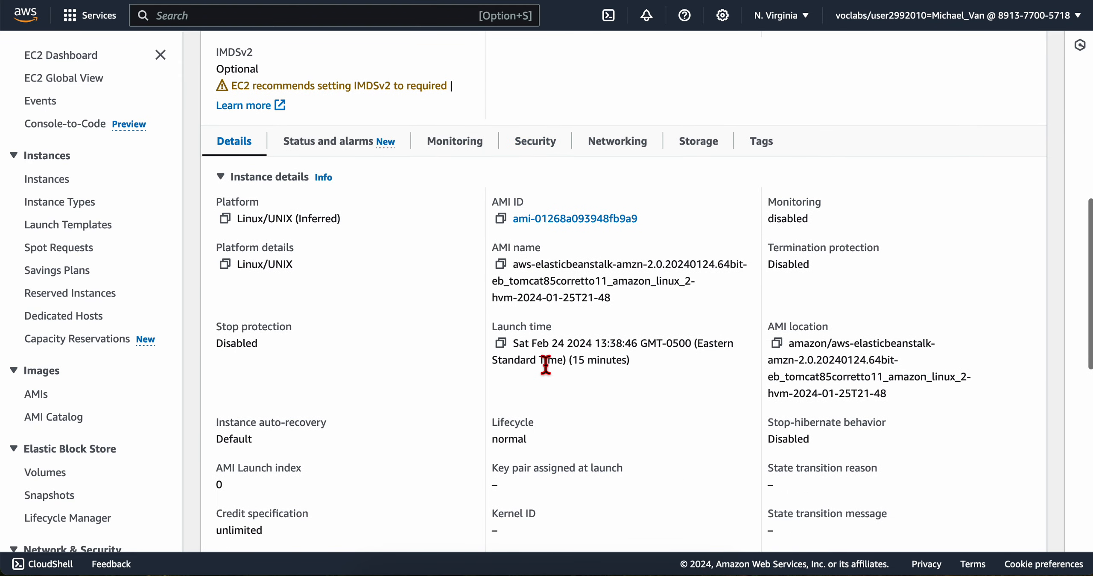
pyautogui.scroll(-4, 605, 261)
pyautogui.scroll(-1, 439, 324)
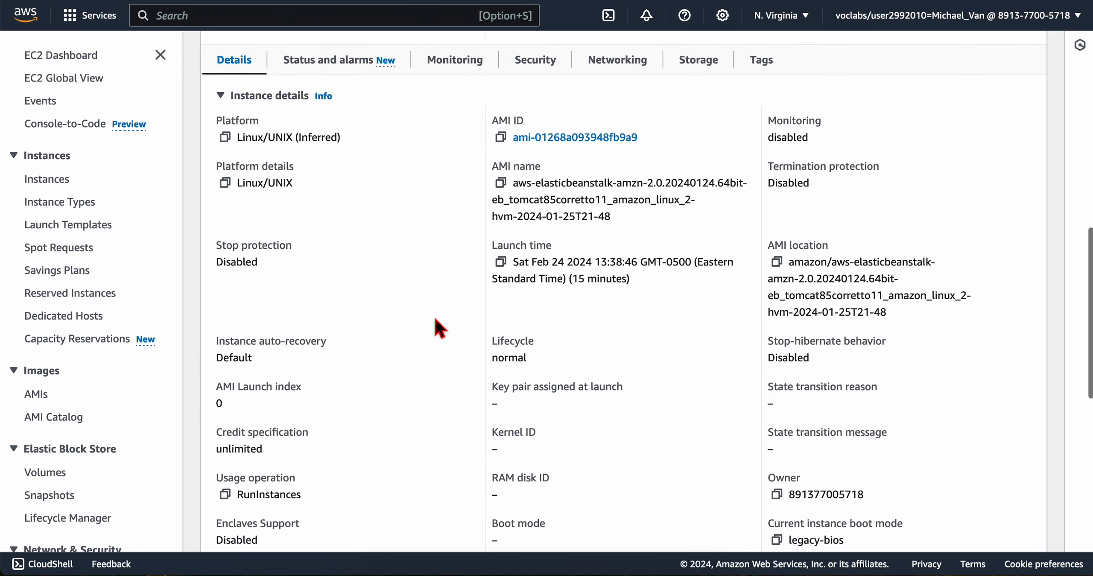
pyautogui.scroll(-15, 496, 355)
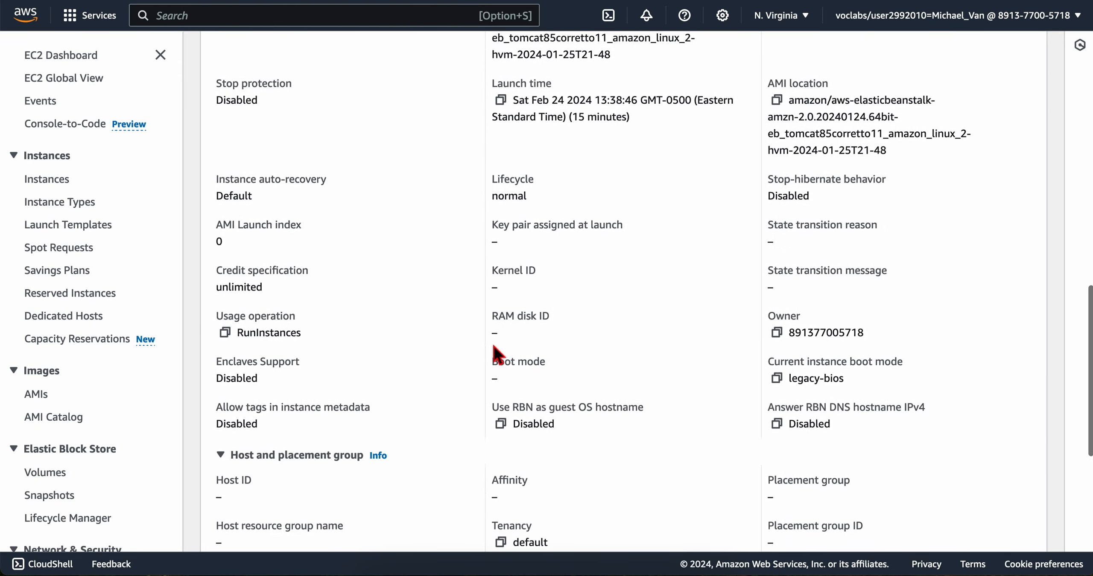
pyautogui.scroll(-3, 495, 352)
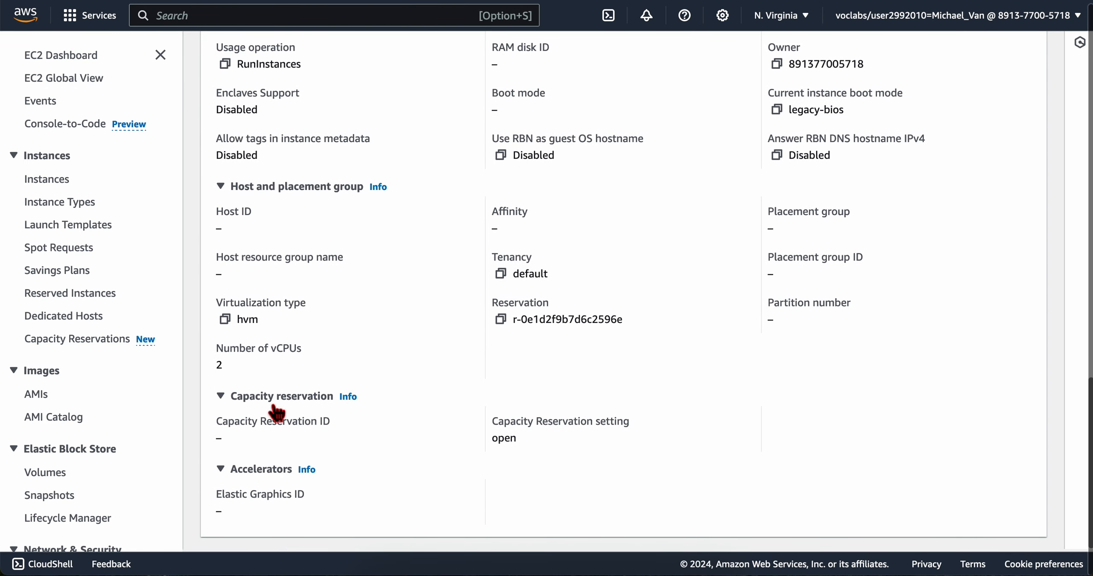
# - Open the instance's monitoring charts and take a screenshot of the page
pyautogui.scroll(4, 344, 215)
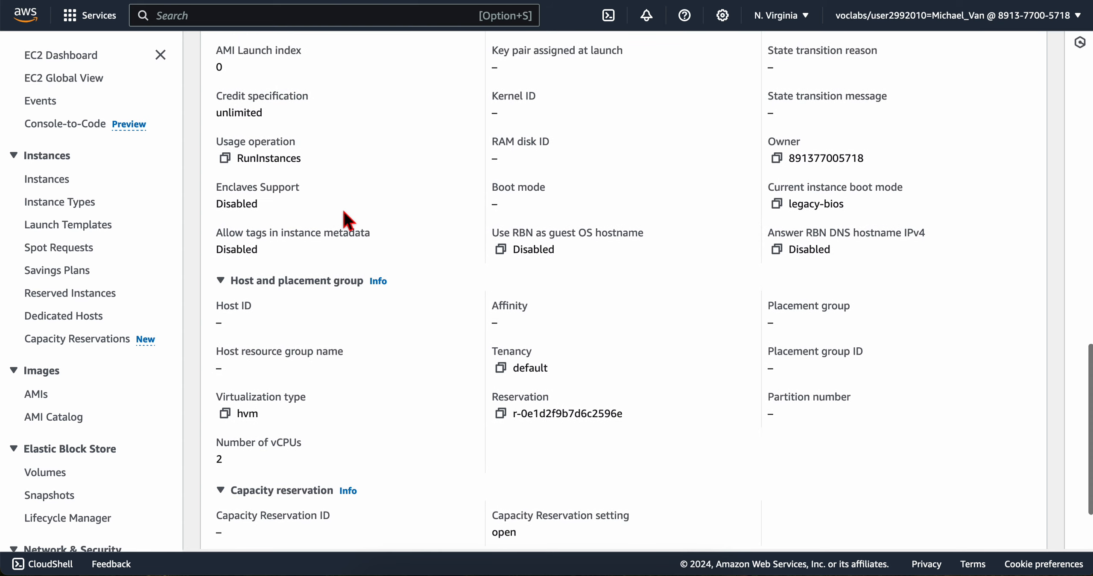
pyautogui.scroll(10, 346, 218)
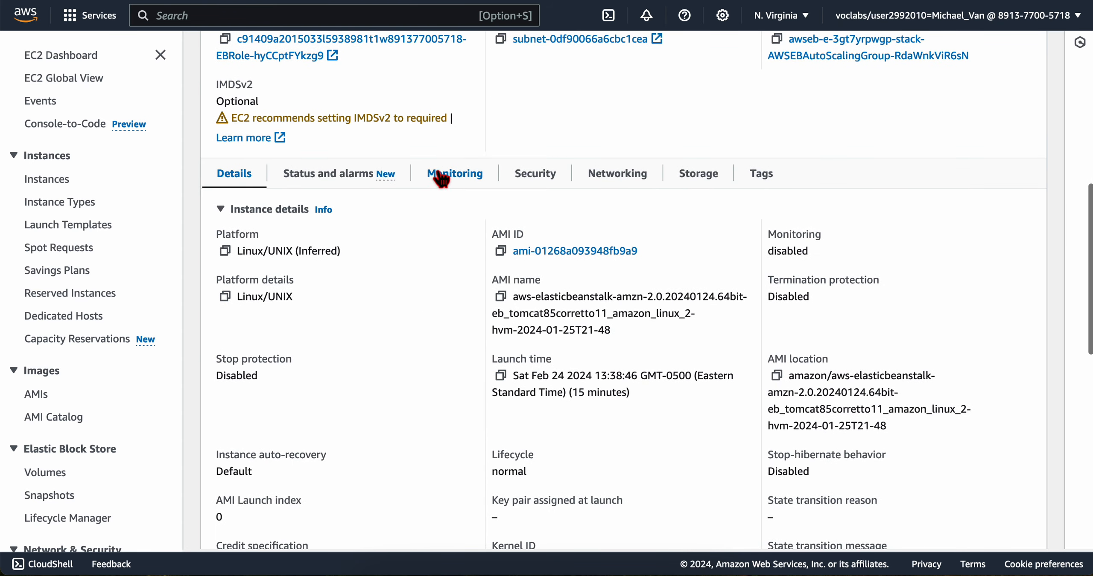
pyautogui.click(444, 176)
pyautogui.scroll(-4, 421, 286)
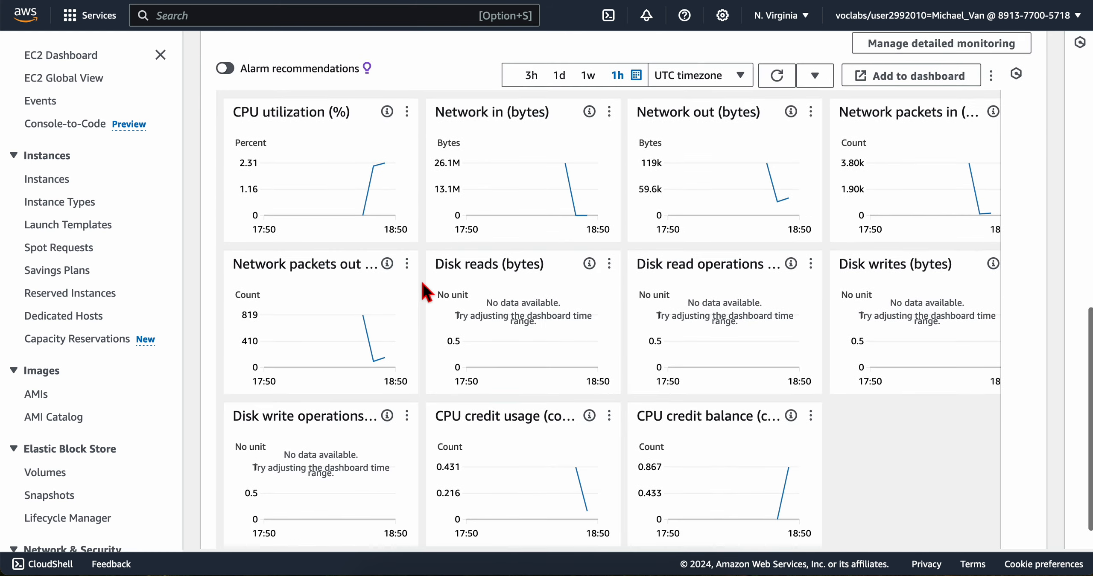
pyautogui.scroll(3, 422, 284)
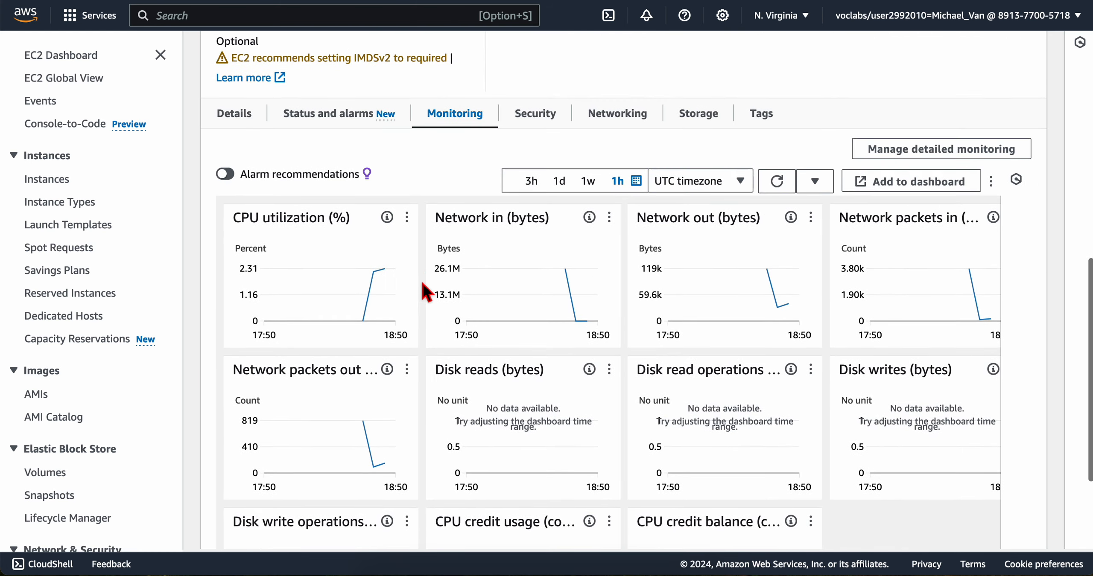
pyautogui.scroll(-1, 426, 293)
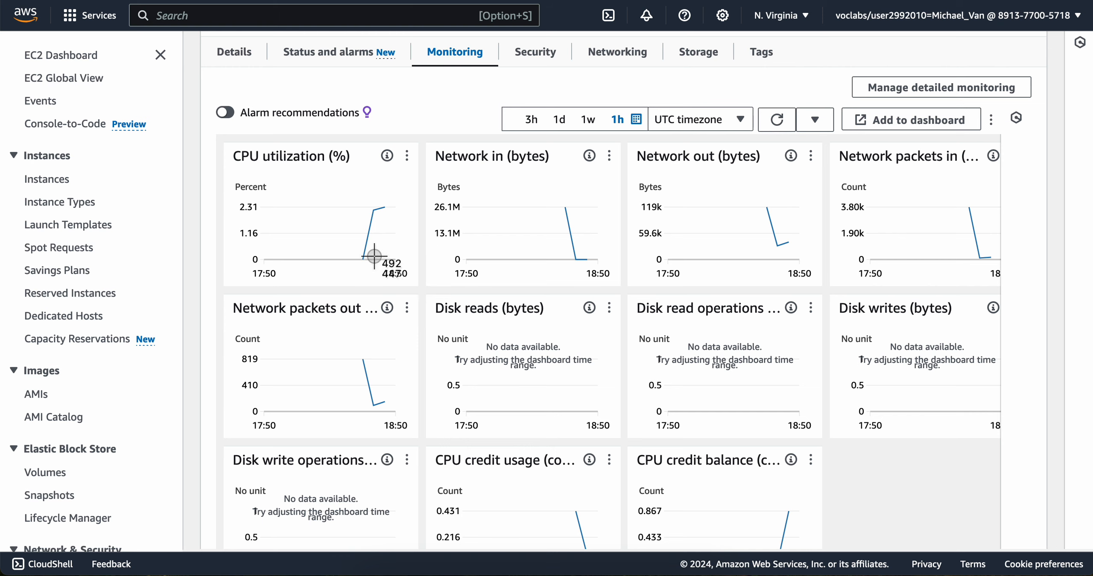
pyautogui.moveTo(2, 2); pyautogui.dragTo(1051, 545)
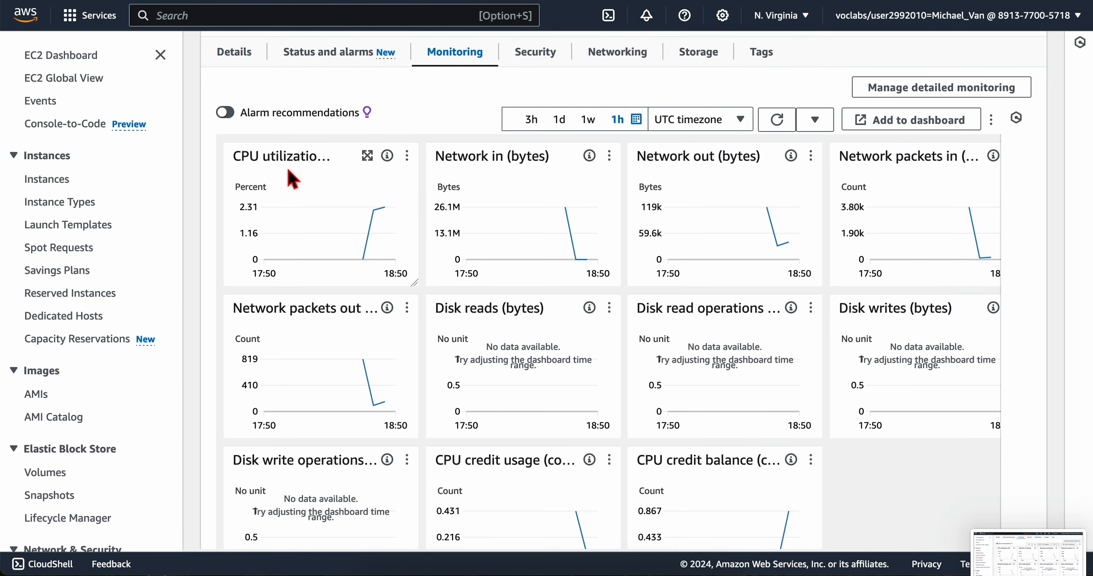
# - Open the samp instance in us-east-1b from the Instances list and examine its instance details
pyautogui.click(64, 182)
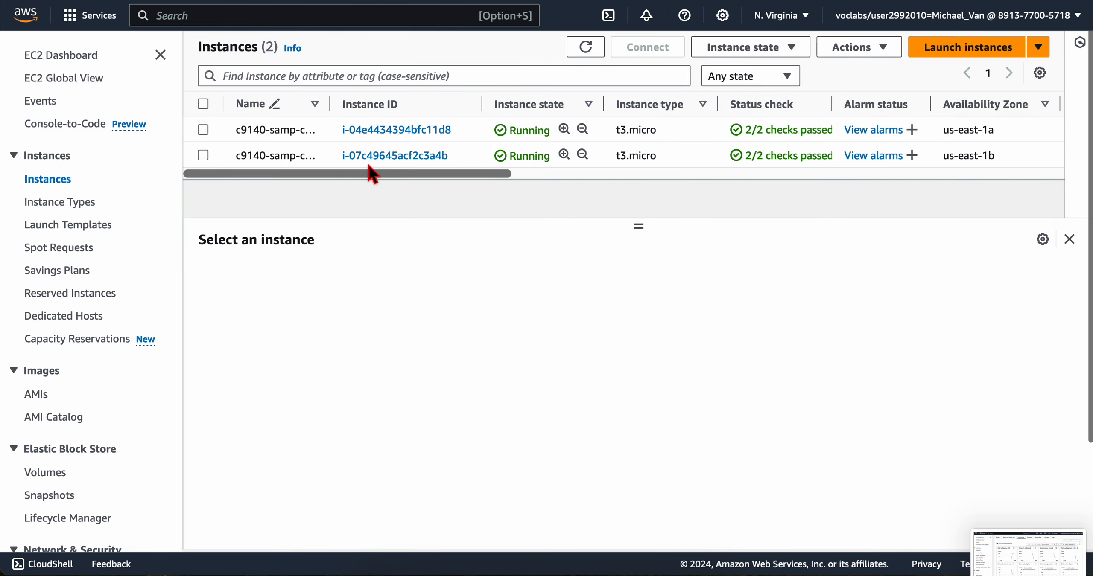
pyautogui.click(374, 156)
pyautogui.scroll(-15, 335, 363)
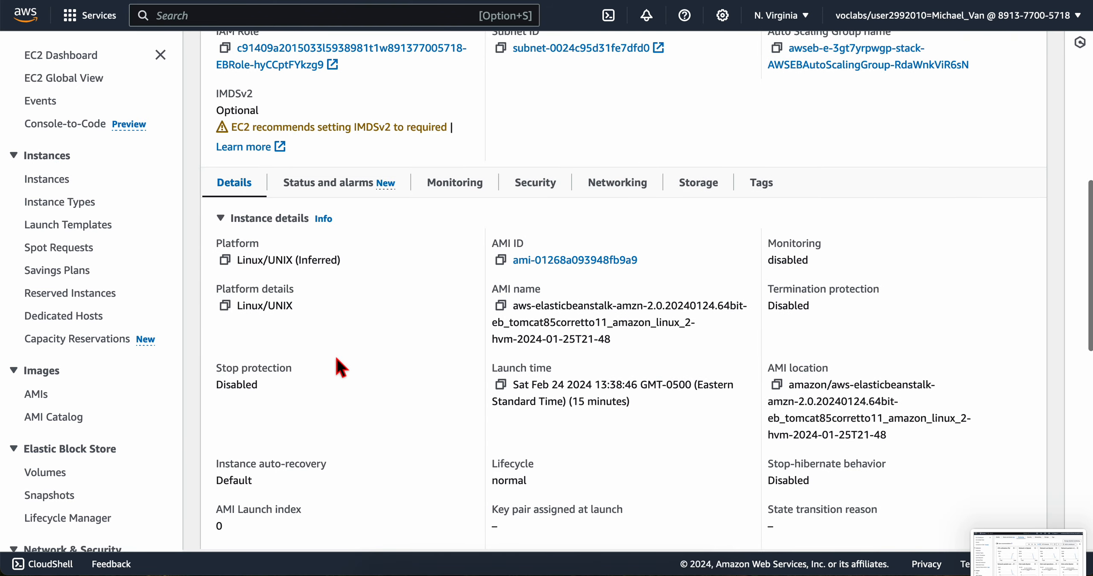
pyautogui.scroll(-8, 337, 359)
pyautogui.scroll(9, 336, 359)
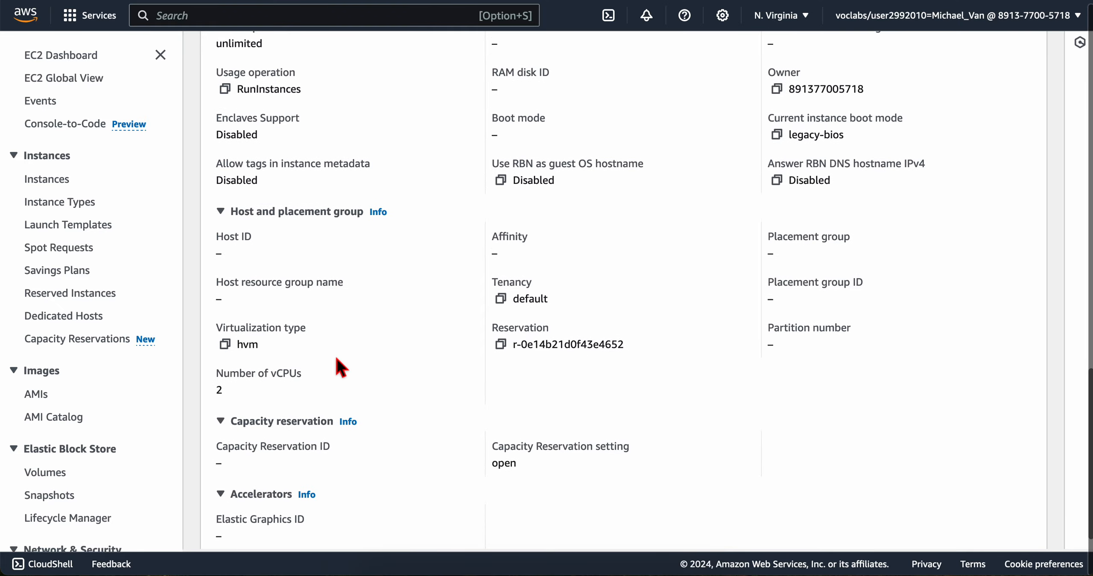
pyautogui.scroll(10, 337, 361)
# - Switch back to the lab instructions and read the Activity complete section with step 21
pyautogui.hotkey('ctrl', 'Left')
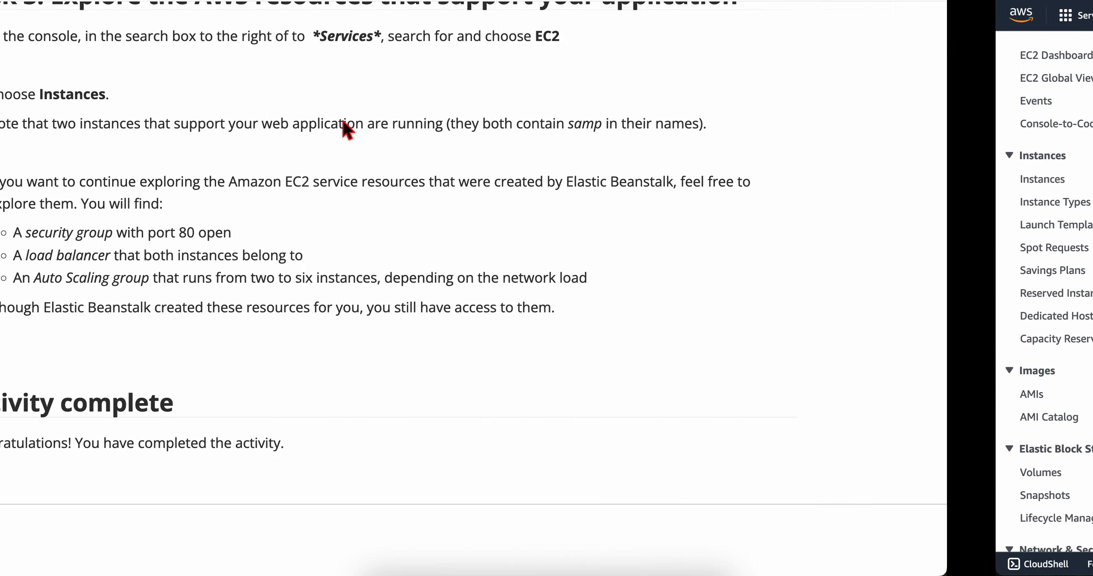
pyautogui.scroll(-3, 316, 338)
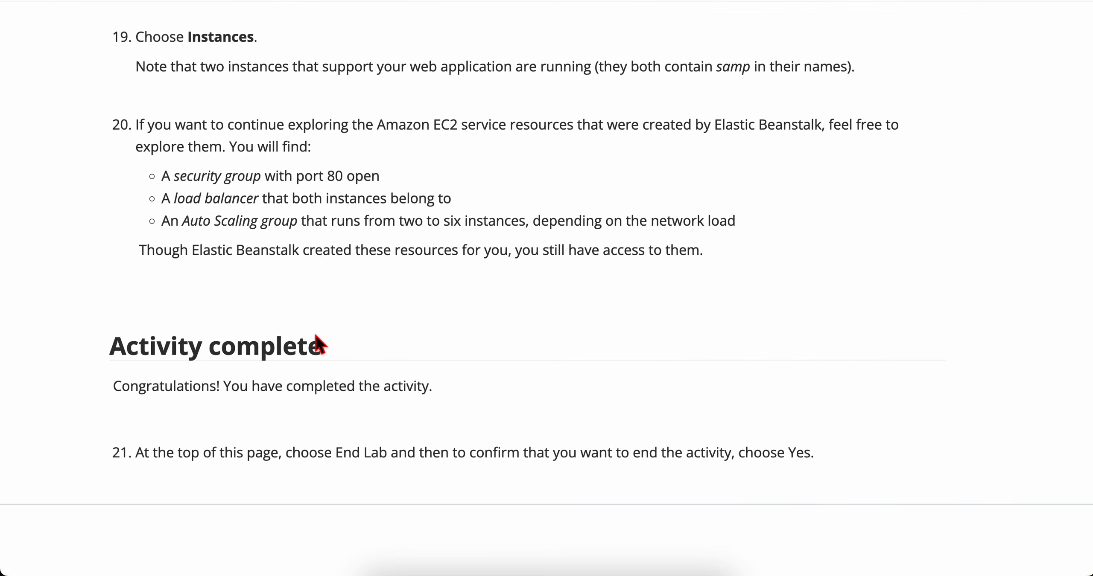
pyautogui.scroll(-1, 316, 337)
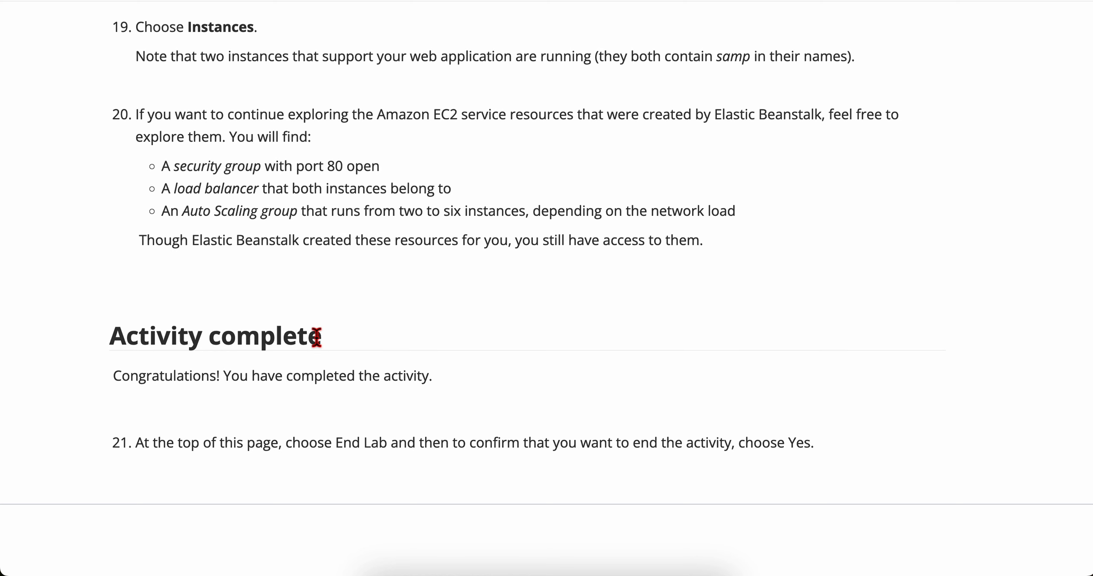